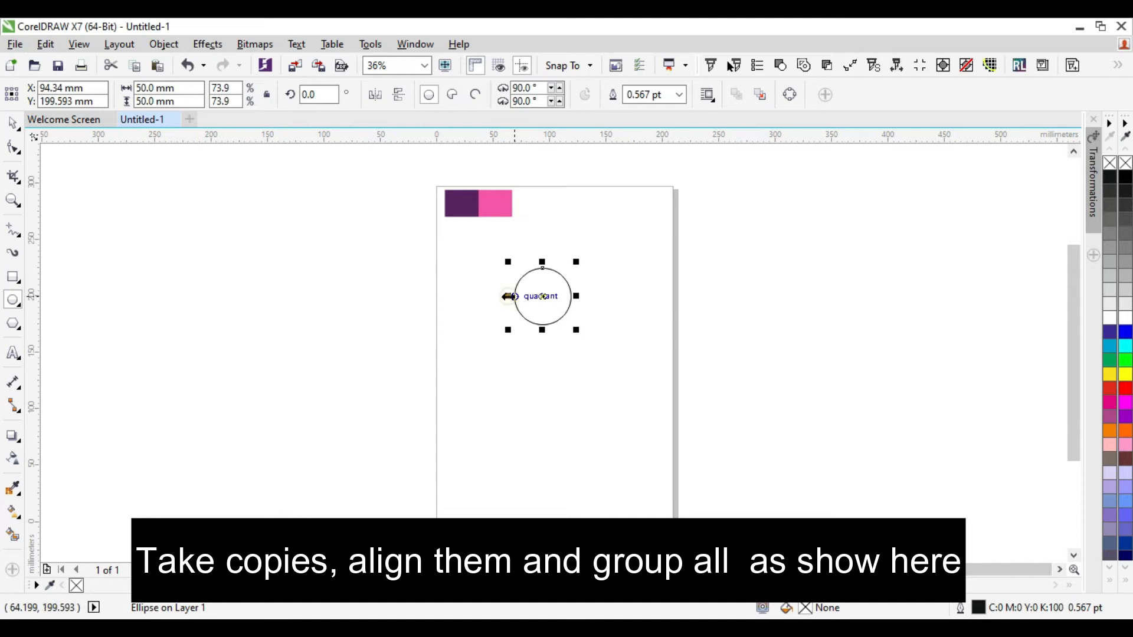
Duplicate the 50 mm circle into a touching two-by-two arrangement and group all four circles
{"action": "left_click", "coordinate": [19, 125]}
{"action": "left_click_drag", "start_coordinate": [649, 250], "coordinate": [618, 263]}
{"action": "left_click_drag", "start_coordinate": [488, 251], "coordinate": [678, 378]}
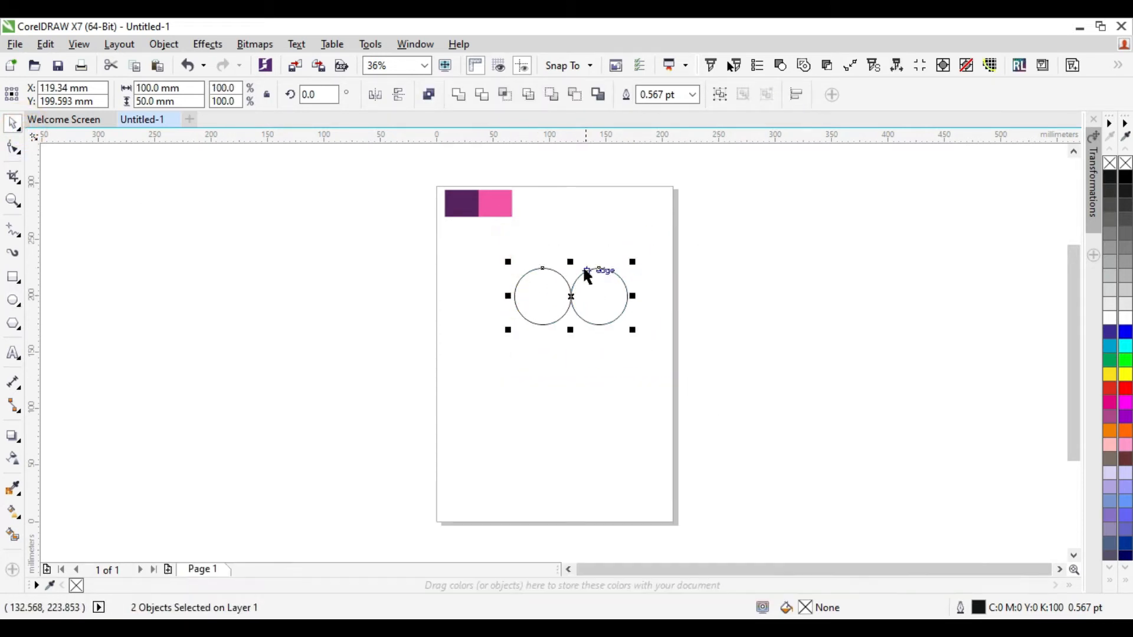
{"action": "left_click_drag", "start_coordinate": [571, 259], "coordinate": [577, 336]}
{"action": "left_click_drag", "start_coordinate": [645, 252], "coordinate": [490, 418]}
{"action": "key", "text": "ctrl+g"}
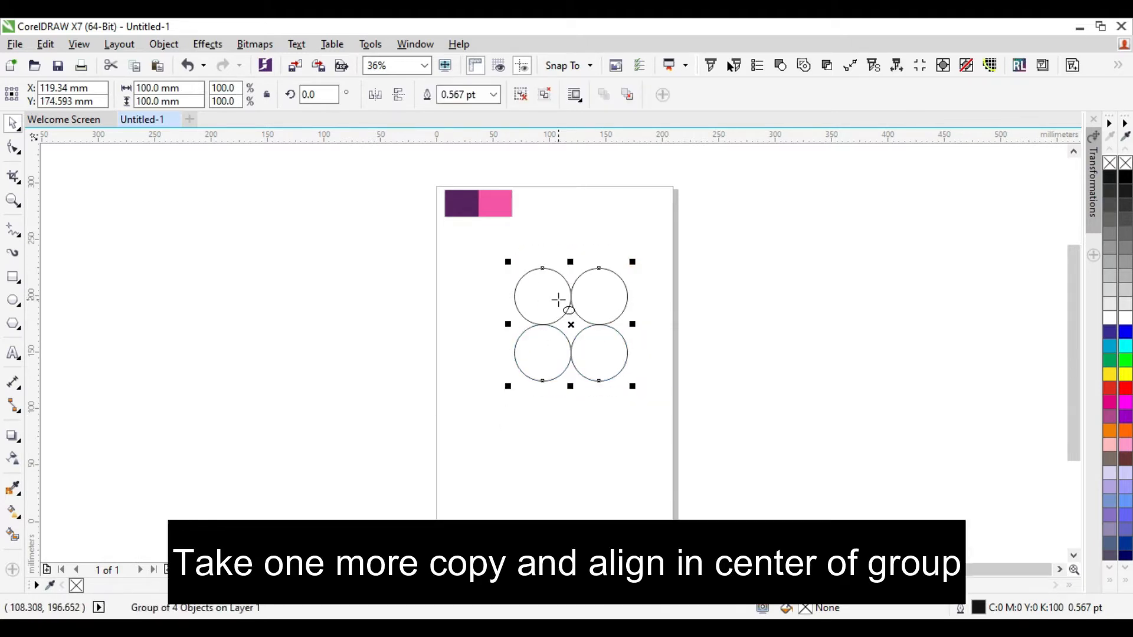
Copy one circle from the group and align the copy horizontally and vertically with the group's centre
{"action": "key", "text": "F7"}
{"action": "scroll", "coordinate": [568, 314], "scroll_direction": "up", "scroll_amount": 2}
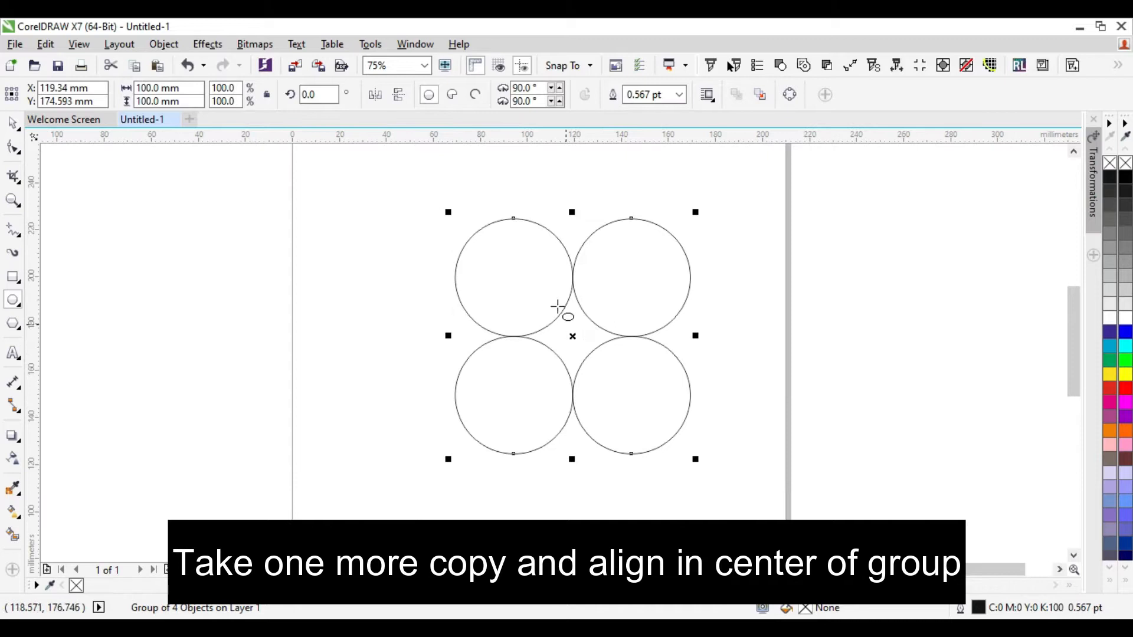
{"action": "left_click", "coordinate": [522, 266], "text": "ctrl"}
{"action": "key", "text": "ctrl+c"}
{"action": "key", "text": "ctrl+v"}
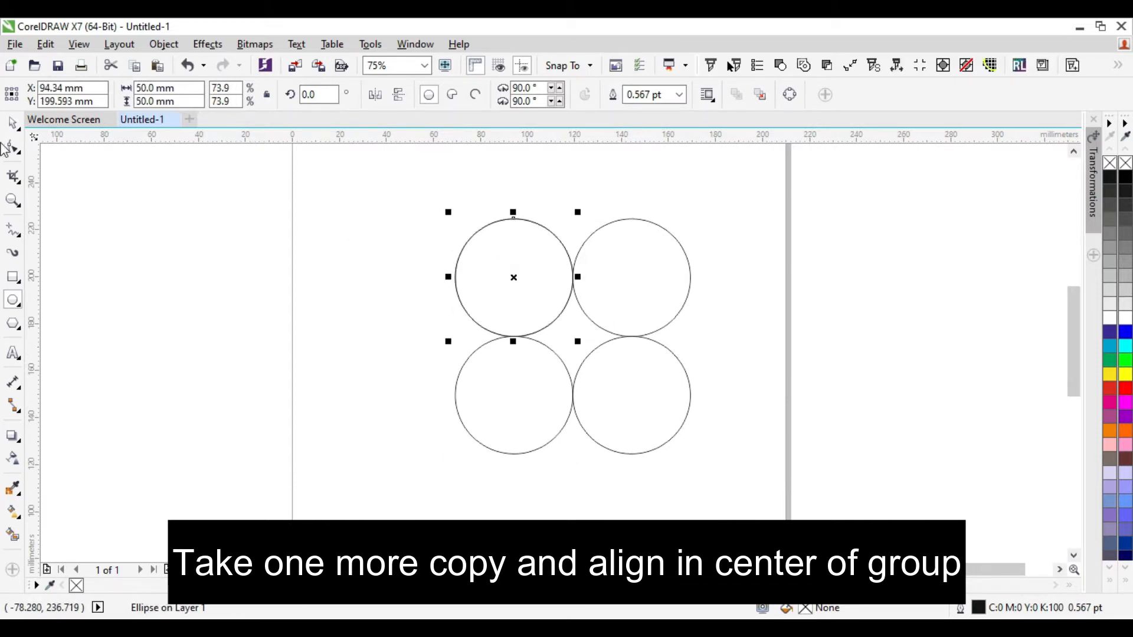
{"action": "left_click", "coordinate": [13, 127]}
{"action": "left_click", "coordinate": [529, 394], "text": "shift"}
{"action": "key", "text": "c"}
{"action": "key", "text": "e"}
{"action": "left_click", "coordinate": [354, 344]}
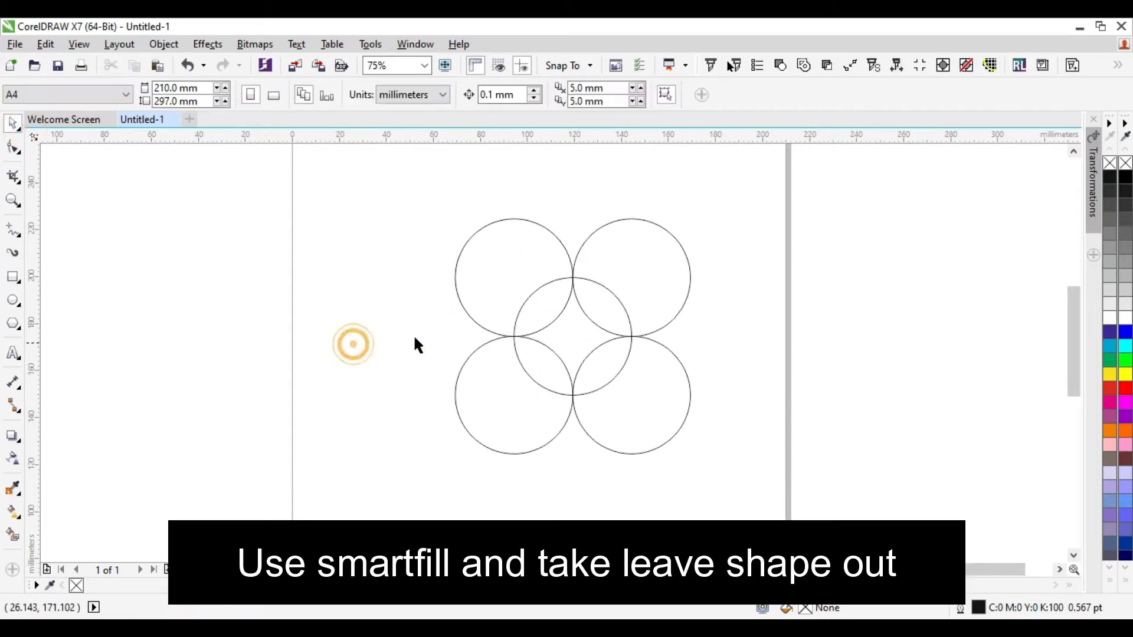
Extract the central circle's upper-right leaf-shaped overlap with Smart Fill, and move all source circles aside, beyond the page's right edge
{"action": "left_click", "coordinate": [13, 535]}
{"action": "left_click", "coordinate": [608, 310]}
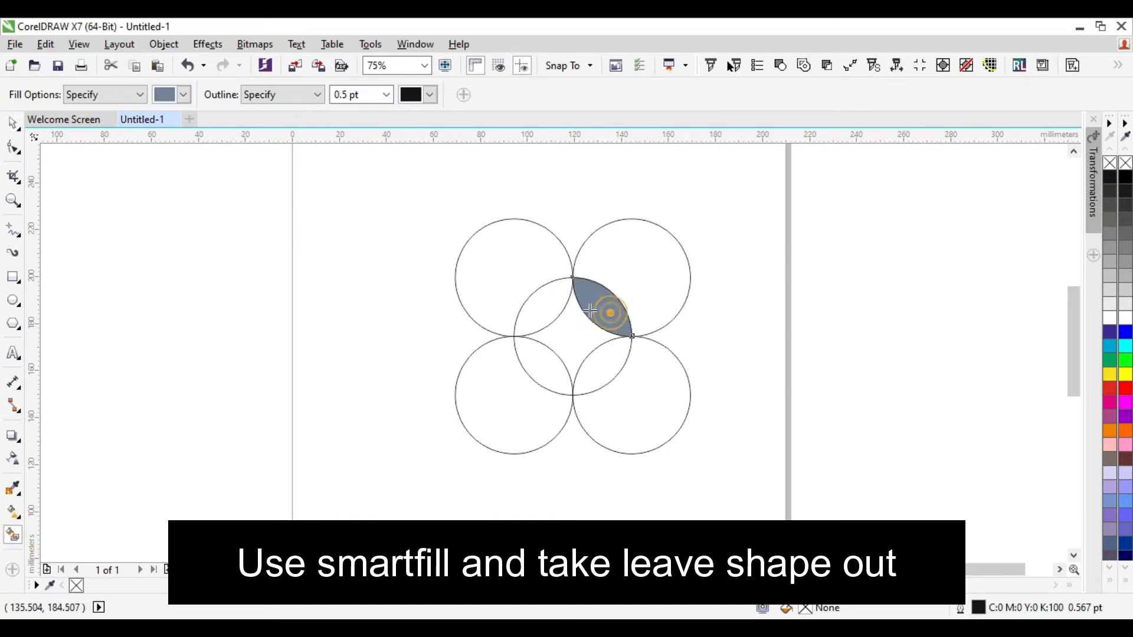
{"action": "left_click", "coordinate": [13, 125]}
{"action": "left_click_drag", "start_coordinate": [529, 230], "coordinate": [848, 221]}
{"action": "left_click_drag", "start_coordinate": [708, 238], "coordinate": [455, 389]}
{"action": "left_click_drag", "start_coordinate": [550, 348], "coordinate": [809, 354]}
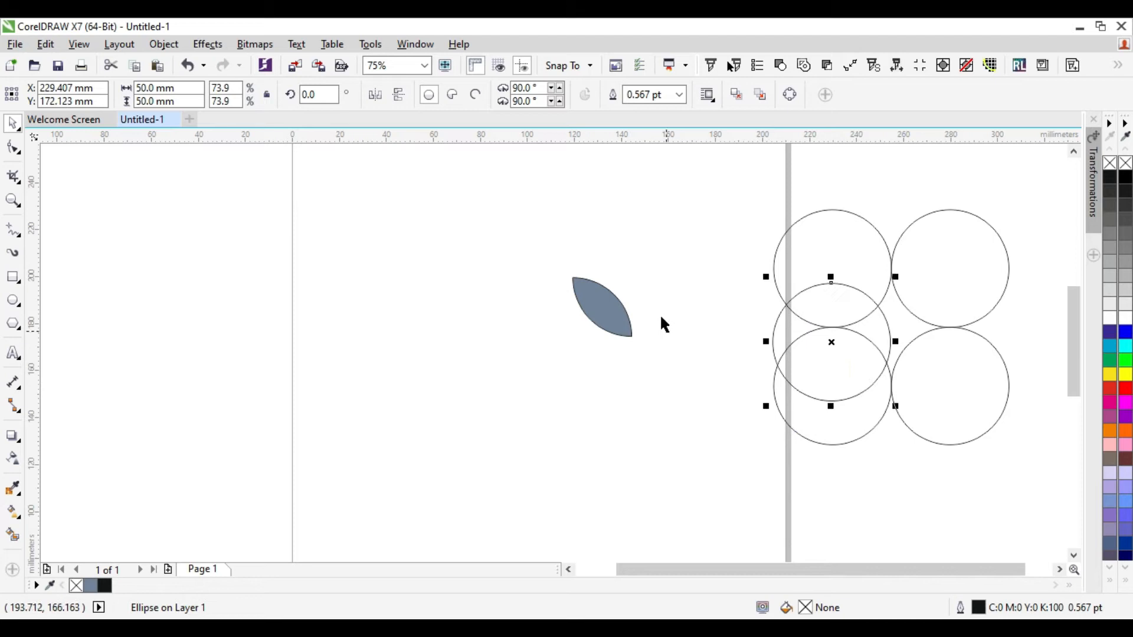
Remove the leaf's fill and combine it with a mirrored copy of itself into one four-pointed motif
{"action": "left_click_drag", "start_coordinate": [657, 270], "coordinate": [525, 369]}
{"action": "left_click", "coordinate": [1125, 163]}
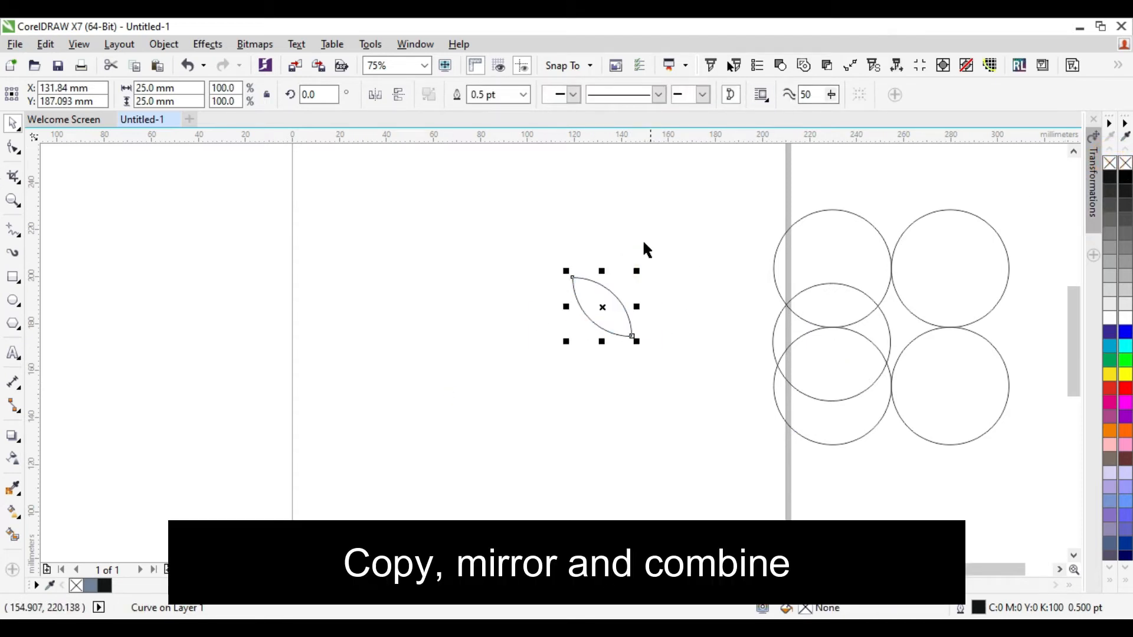
{"action": "scroll", "coordinate": [635, 272], "scroll_direction": "up", "scroll_amount": 2}
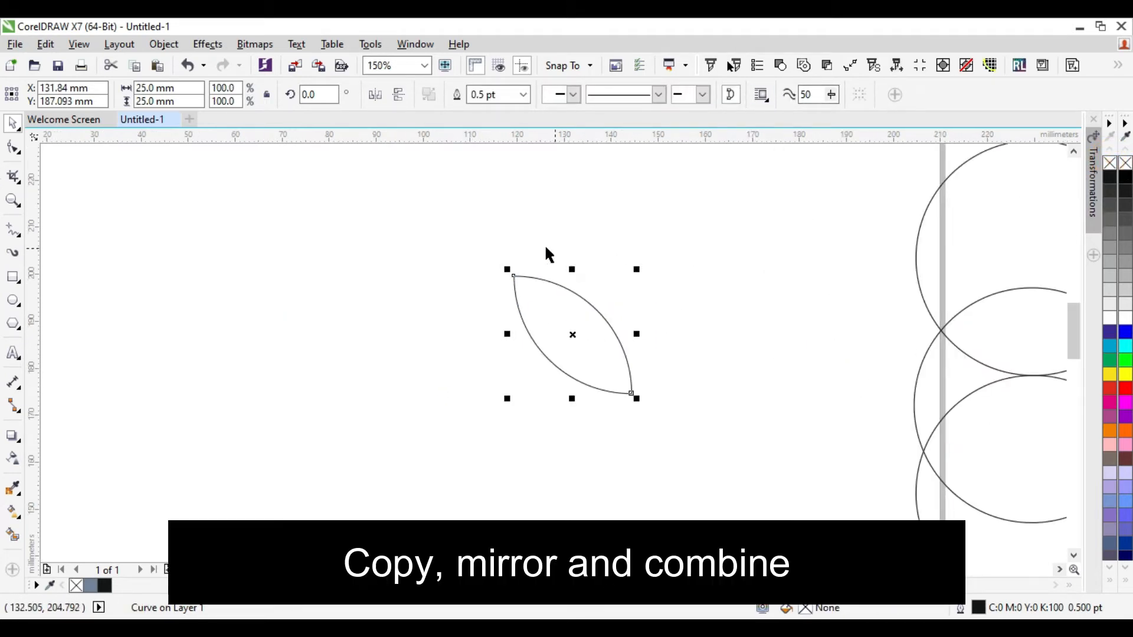
{"action": "right_click", "coordinate": [553, 319]}
{"action": "left_click", "coordinate": [608, 357]}
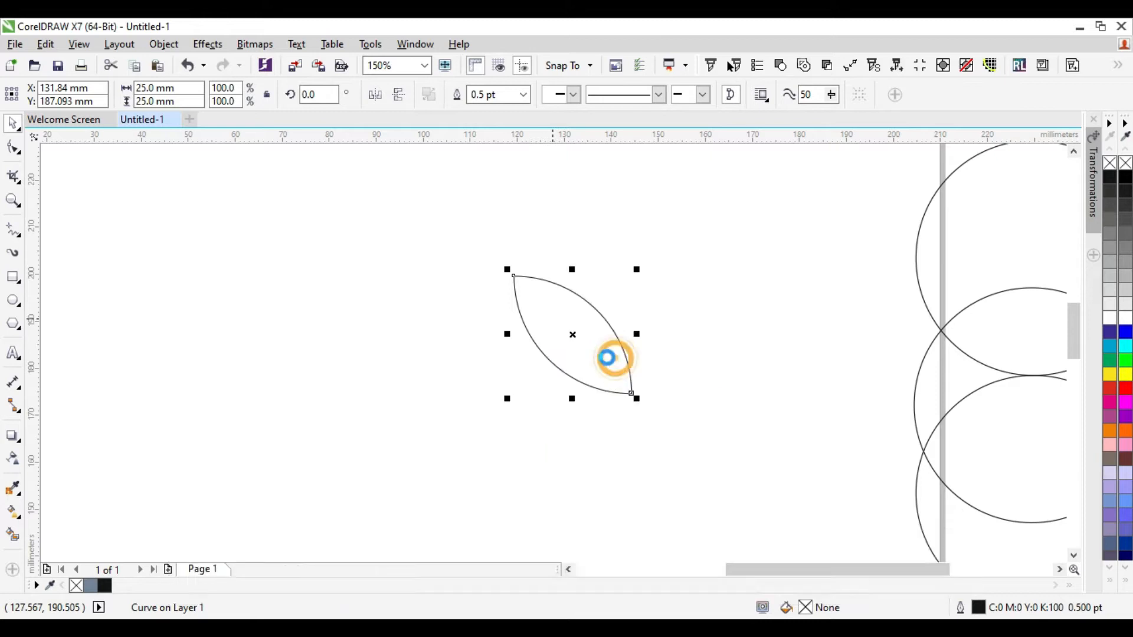
{"action": "left_click", "coordinate": [384, 101]}
{"action": "left_click_drag", "start_coordinate": [380, 175], "coordinate": [757, 459]}
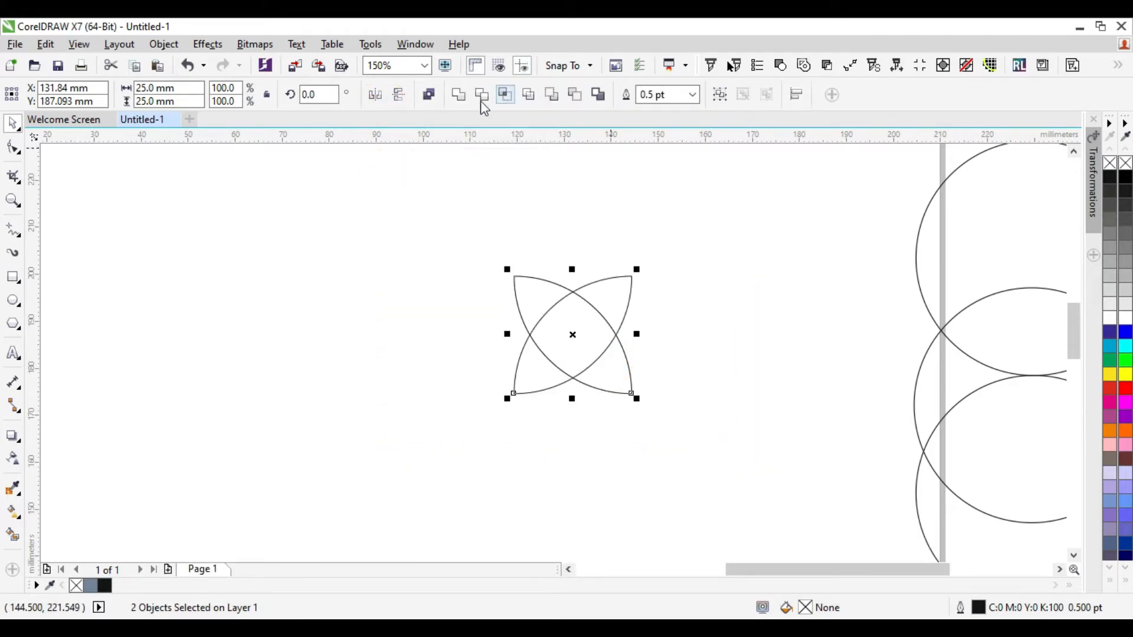
{"action": "left_click", "coordinate": [429, 95]}
Delete the leftover construction circles and move the four-pointed motif to the upper-left area of the page
{"action": "scroll", "coordinate": [640, 299], "scroll_direction": "down", "scroll_amount": 2}
{"action": "scroll", "coordinate": [608, 293], "scroll_direction": "up", "scroll_amount": 2}
{"action": "scroll", "coordinate": [608, 294], "scroll_direction": "down", "scroll_amount": 2}
{"action": "left_click_drag", "start_coordinate": [950, 195], "coordinate": [745, 393]}
{"action": "key", "text": "Delete"}
{"action": "mouse_move", "coordinate": [706, 271]}
{"action": "left_mouse_down"}
{"action": "mouse_move", "coordinate": [577, 235]}
{"action": "mouse_move", "coordinate": [699, 252]}
{"action": "left_mouse_up"}
{"action": "scroll", "coordinate": [578, 235], "scroll_direction": "up", "scroll_amount": 1}
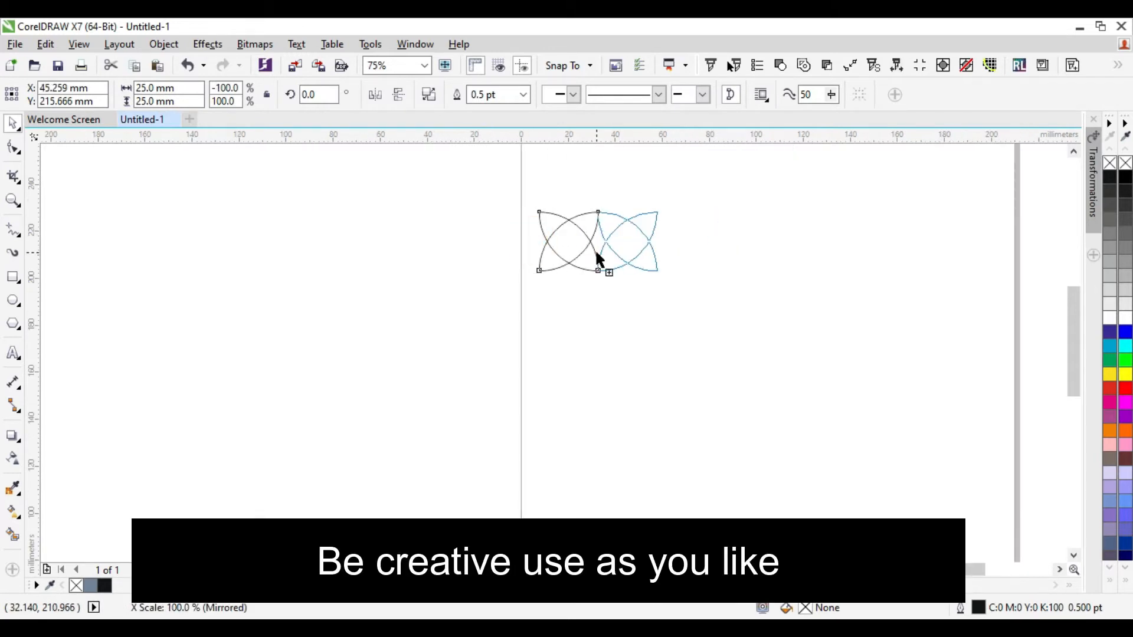
Duplicate the motif edge to edge to the right, repeating until the row holds eight motifs
{"action": "left_click_drag", "start_coordinate": [596, 256], "coordinate": [596, 257]}
{"action": "key", "text": "ctrl+r"}
{"action": "key", "text": "ctrl+r"}
{"action": "key", "text": "ctrl+r"}
{"action": "key", "text": "ctrl+r"}
{"action": "key", "text": "ctrl+r"}
{"action": "key", "text": "ctrl+r"}
Duplicate the whole row of eight motifs directly below itself, repeating to build a nine-row pattern
{"action": "left_click_drag", "start_coordinate": [515, 306], "coordinate": [1065, 170]}
{"action": "left_click_drag", "start_coordinate": [753, 203], "coordinate": [716, 324]}
{"action": "key", "text": "ctrl+r"}
{"action": "key", "text": "ctrl+r"}
{"action": "key", "text": "ctrl+r"}
{"action": "key", "text": "ctrl+r"}
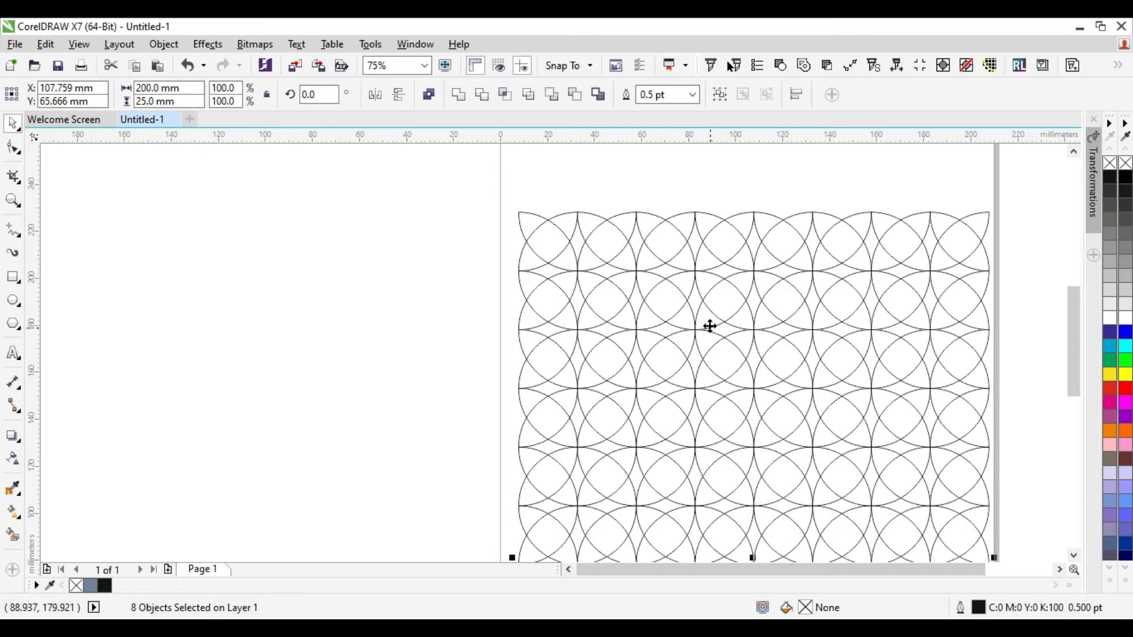
Move the complete pattern off the page to the left, and place a duplicate combined into one curve on the page
{"action": "scroll", "coordinate": [702, 328], "scroll_direction": "down", "scroll_amount": 1}
{"action": "left_click_drag", "start_coordinate": [564, 246], "coordinate": [882, 526]}
{"action": "left_click_drag", "start_coordinate": [779, 354], "coordinate": [486, 346]}
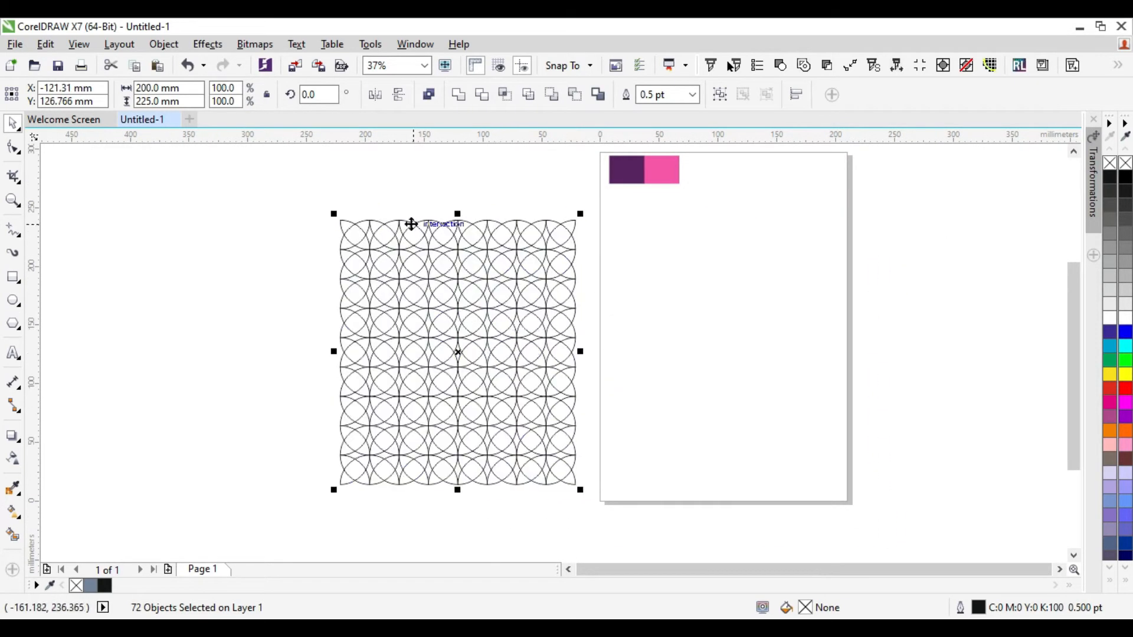
{"action": "left_click_drag", "start_coordinate": [495, 288], "coordinate": [289, 278]}
{"action": "left_click_drag", "start_coordinate": [230, 281], "coordinate": [711, 290]}
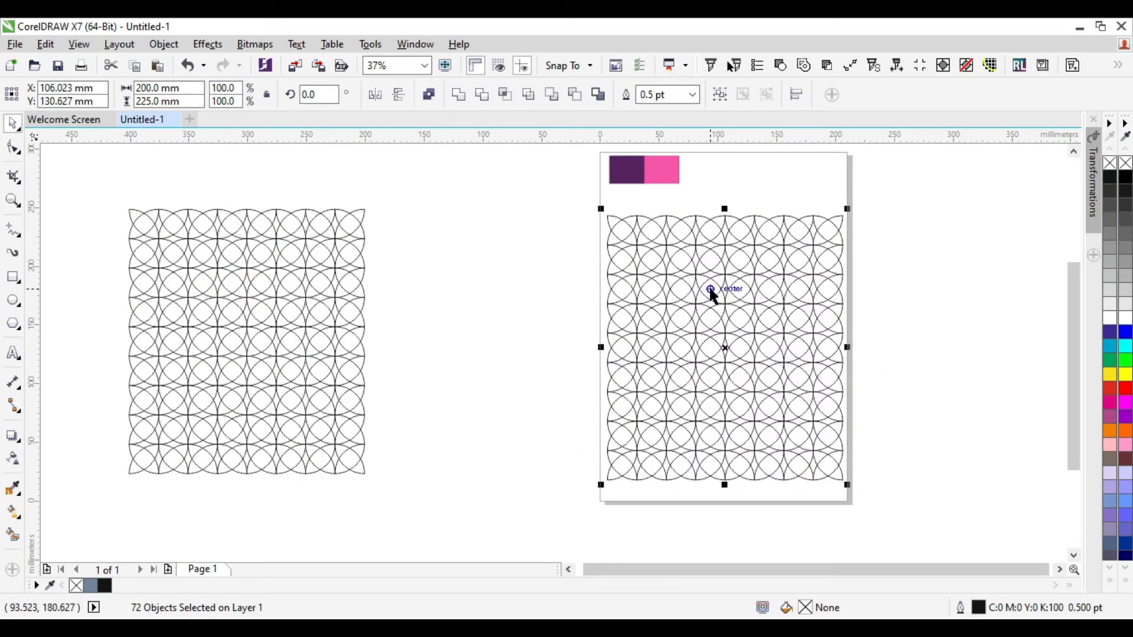
{"action": "left_click", "coordinate": [429, 94]}
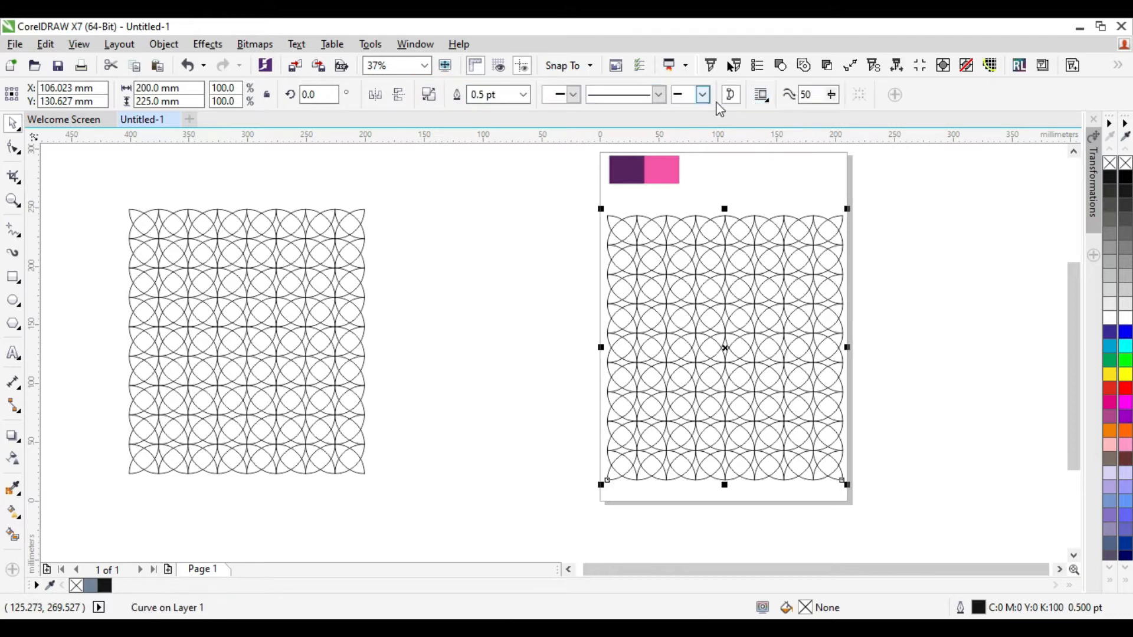
Set the on-page pattern's outline width to 4.5 pt and convert the outline to an object
{"action": "left_click", "coordinate": [523, 95]}
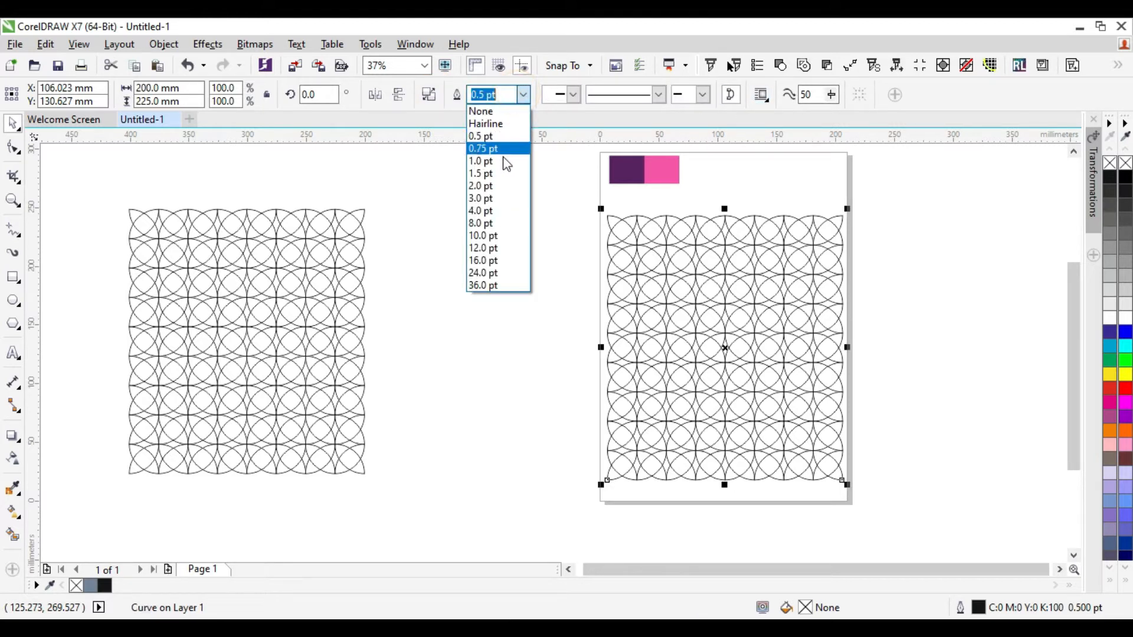
{"action": "left_click", "coordinate": [500, 211]}
{"action": "left_click", "coordinate": [498, 93]}
{"action": "type", "text": "4.5"}
{"action": "key", "text": "Return"}
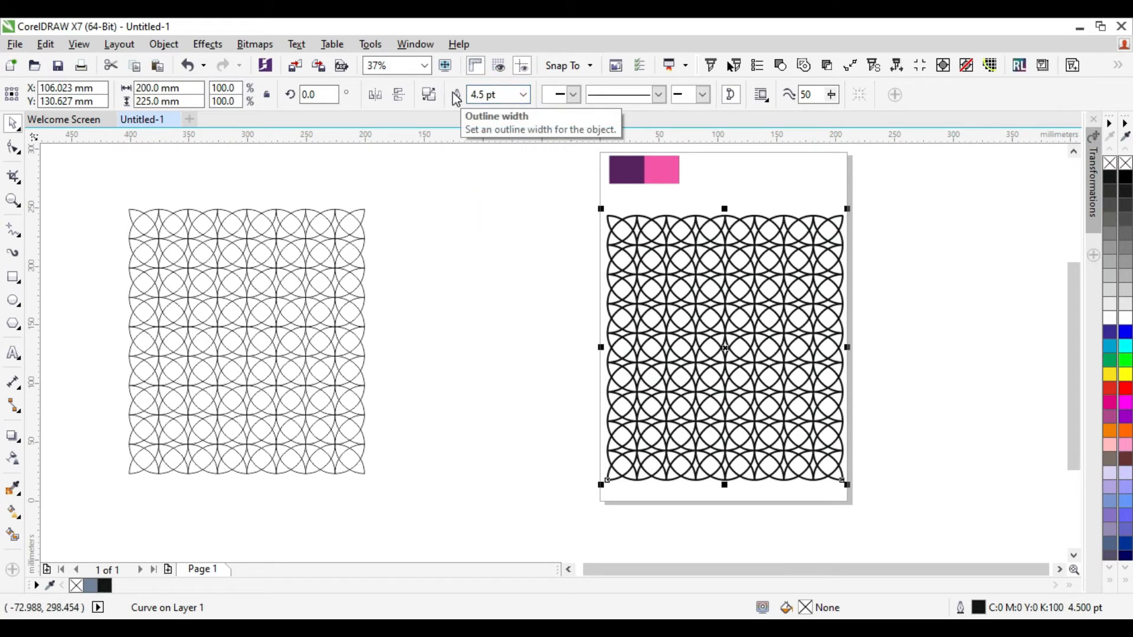
{"action": "key", "text": "ctrl+shift+q"}
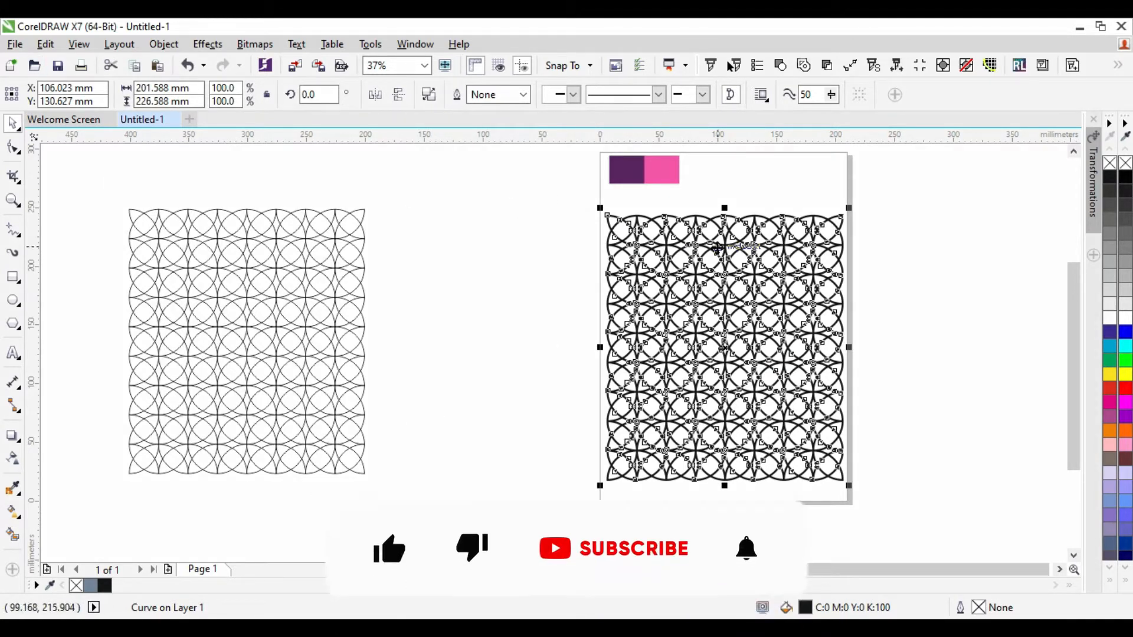
Draw a rectangle framing the on-page pattern exactly and set its outline width to 5 pt
{"action": "left_click", "coordinate": [14, 276]}
{"action": "left_click", "coordinate": [13, 122]}
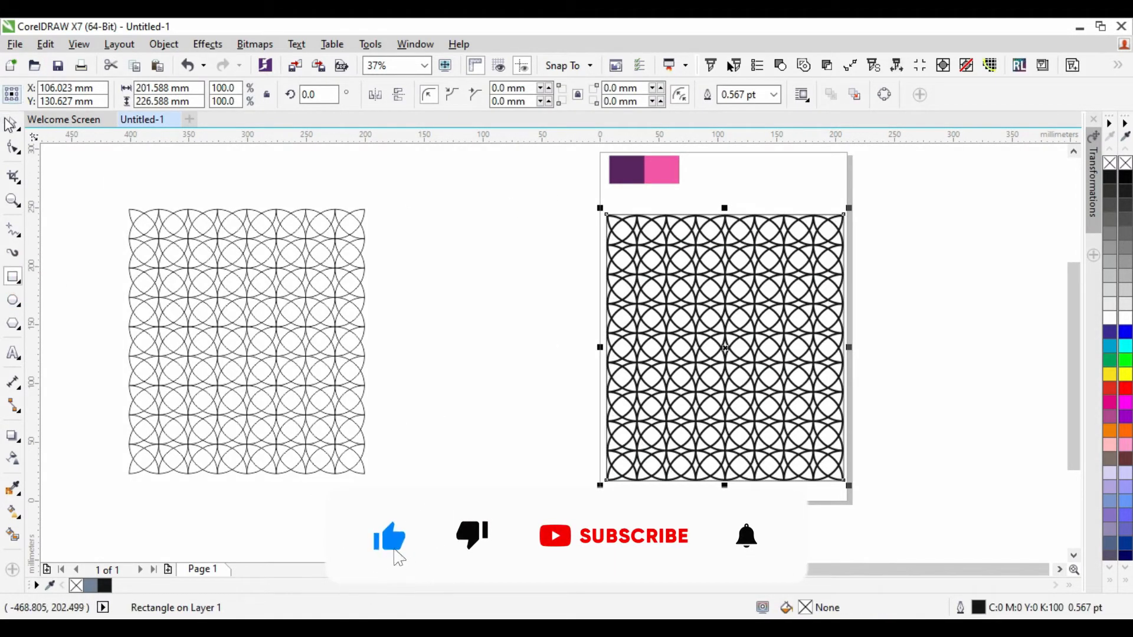
{"action": "left_click", "coordinate": [738, 171]}
{"action": "scroll", "coordinate": [694, 212], "scroll_direction": "up", "scroll_amount": 2}
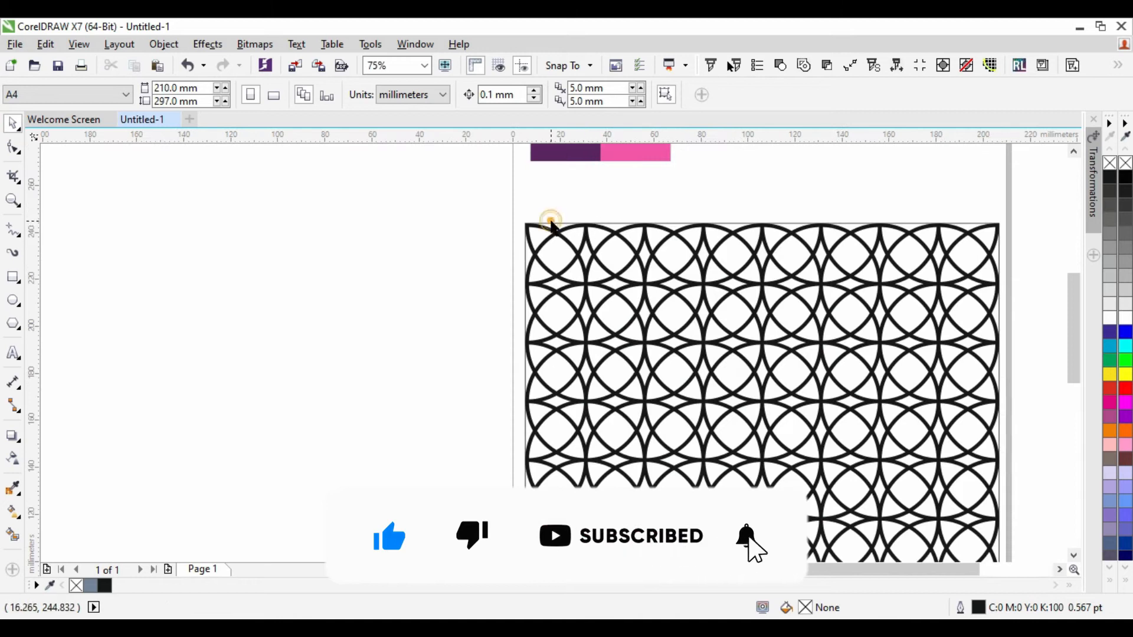
{"action": "left_click", "coordinate": [551, 223]}
{"action": "left_click", "coordinate": [773, 94]}
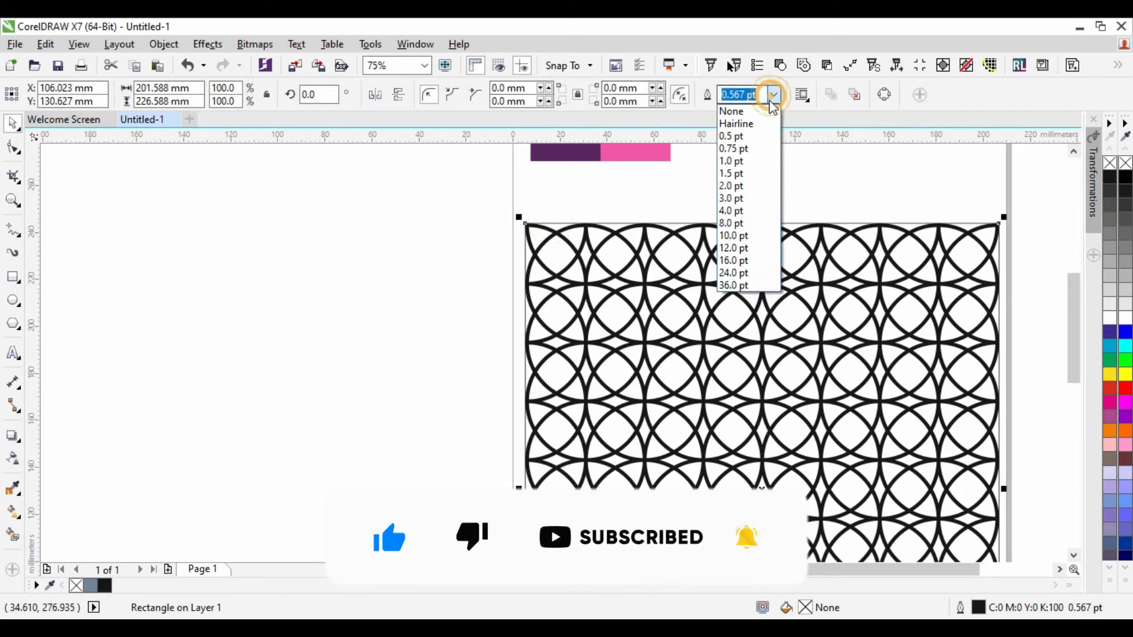
{"action": "left_click", "coordinate": [753, 212]}
{"action": "left_click", "coordinate": [750, 95]}
{"action": "type", "text": "5."}
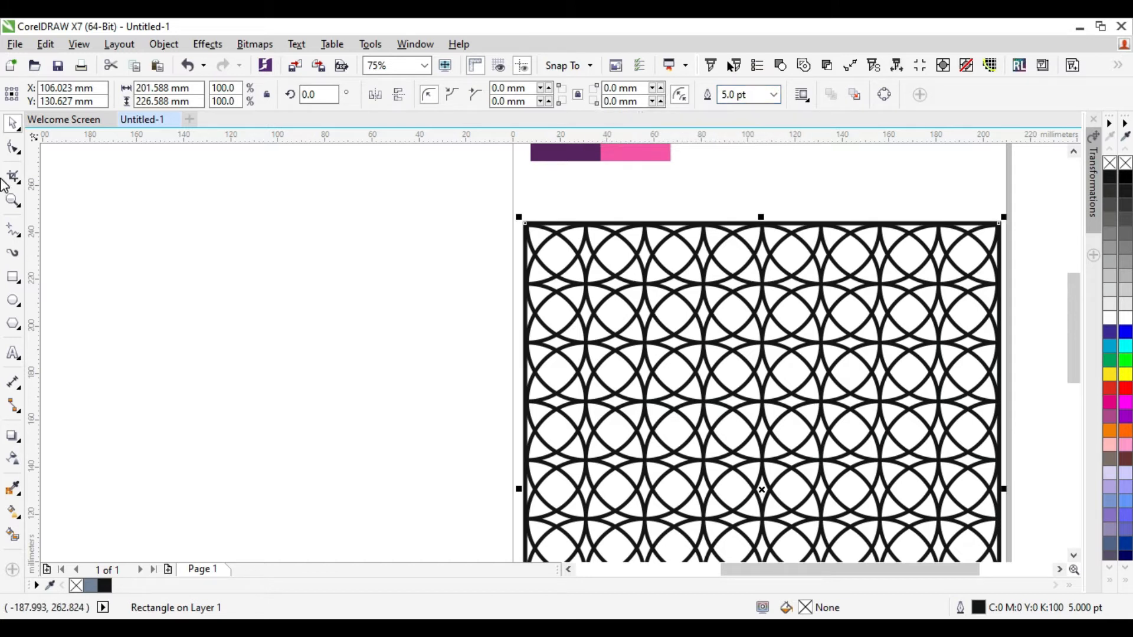
{"action": "left_click", "coordinate": [387, 219]}
Fill the frame rectangle with the pink sampled from the colour swatch at the top of the page
{"action": "left_click", "coordinate": [560, 236]}
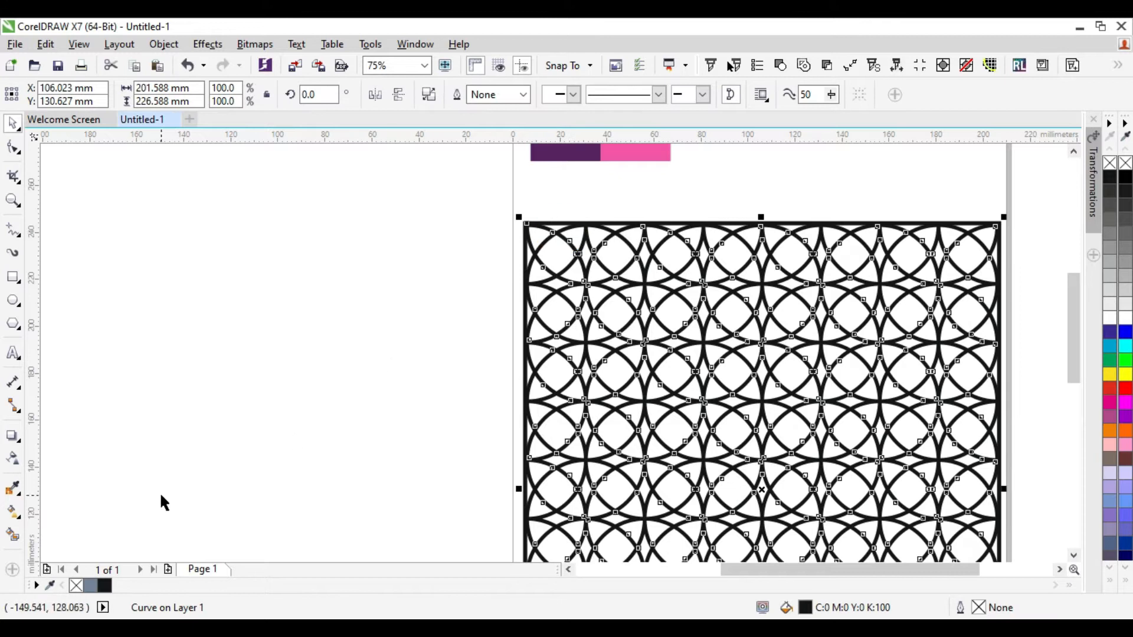
{"action": "left_click", "coordinate": [14, 488]}
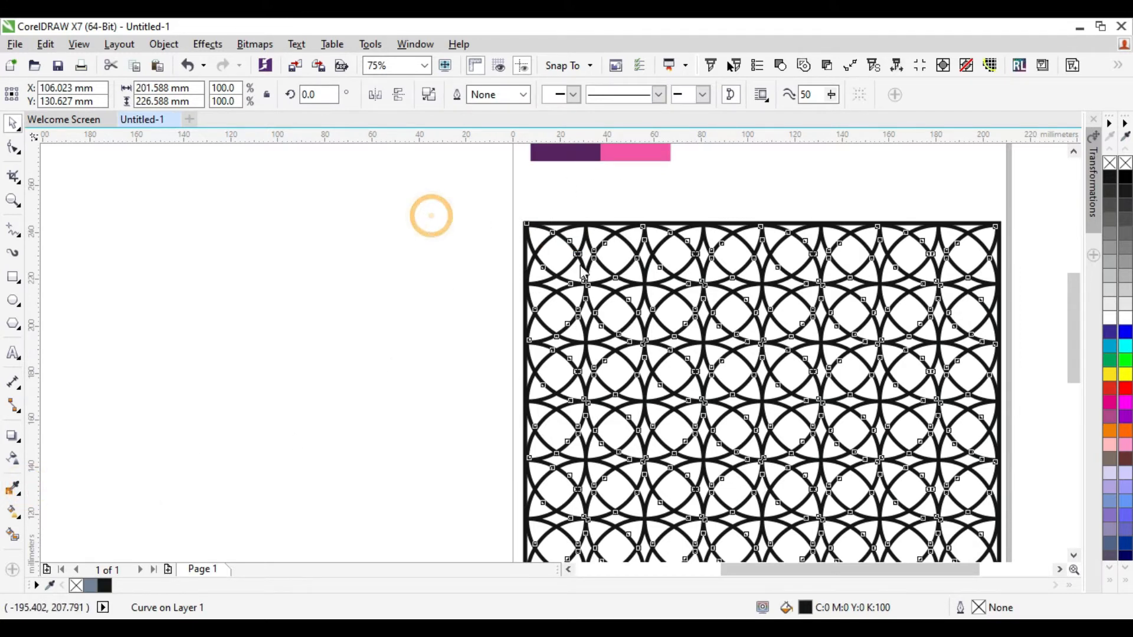
{"action": "scroll", "coordinate": [589, 192], "scroll_direction": "down", "scroll_amount": 2}
{"action": "scroll", "coordinate": [608, 177], "scroll_direction": "up", "scroll_amount": 3}
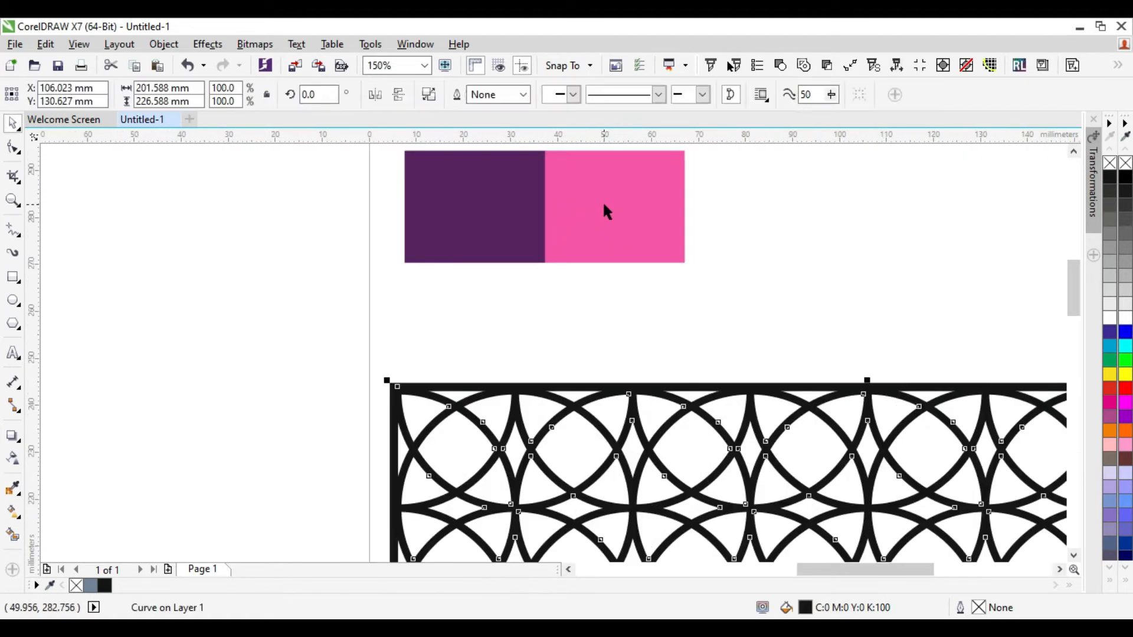
{"action": "left_click", "coordinate": [609, 196]}
{"action": "left_click", "coordinate": [510, 416]}
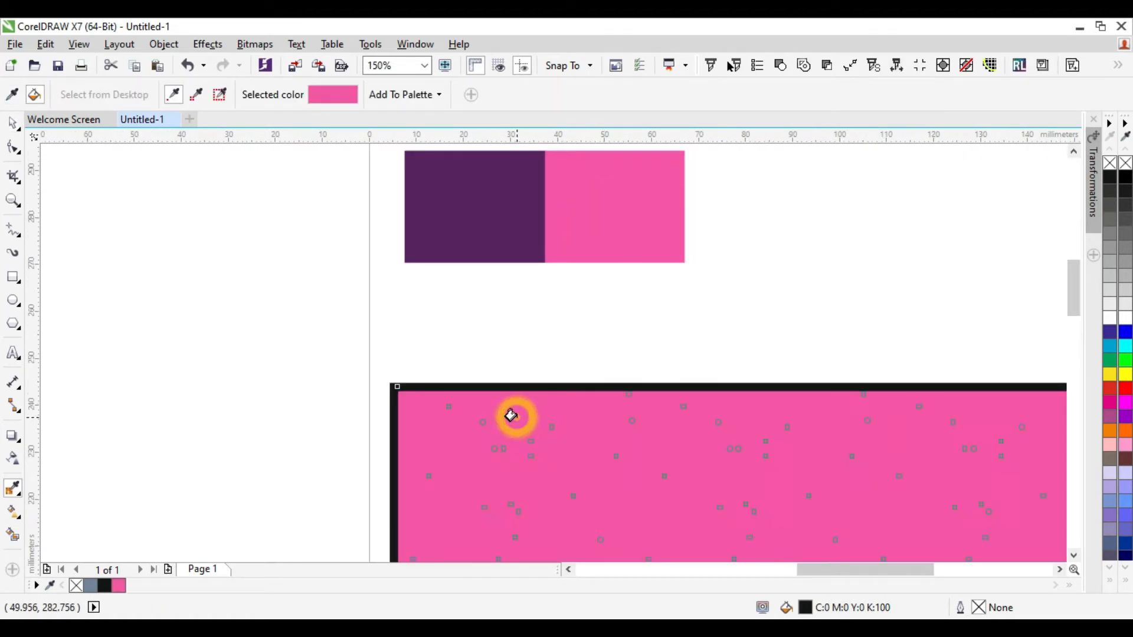
Send the pink frame rectangle behind the black pattern
{"action": "left_click", "coordinate": [11, 126]}
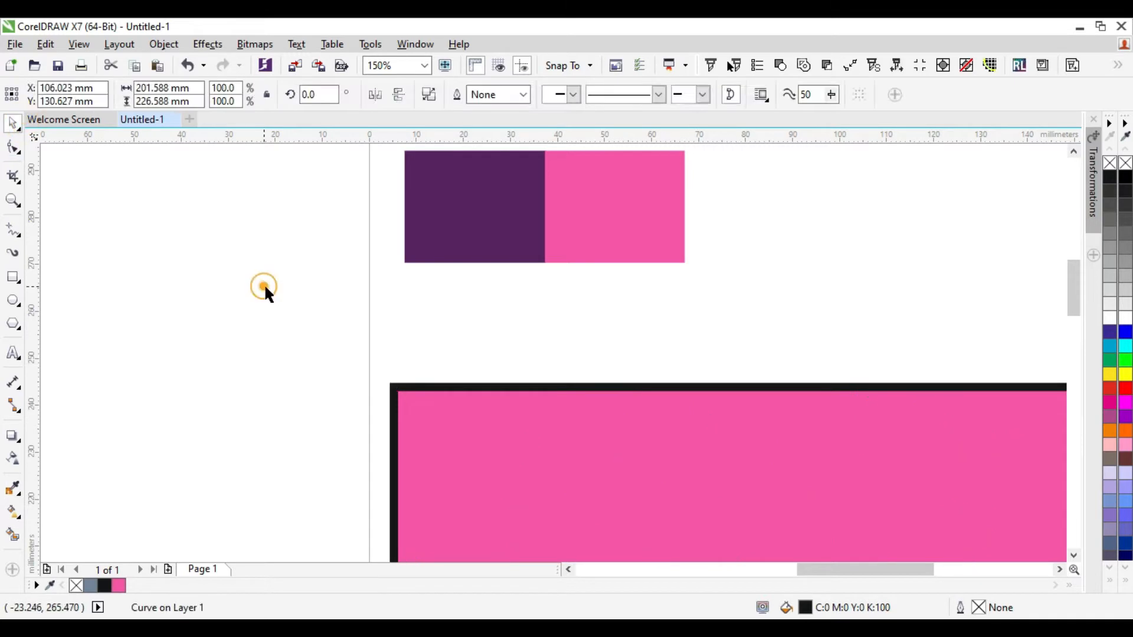
{"action": "left_click", "coordinate": [417, 387]}
{"action": "left_click_drag", "start_coordinate": [417, 387], "coordinate": [427, 351]}
{"action": "key", "text": "ctrl+z"}
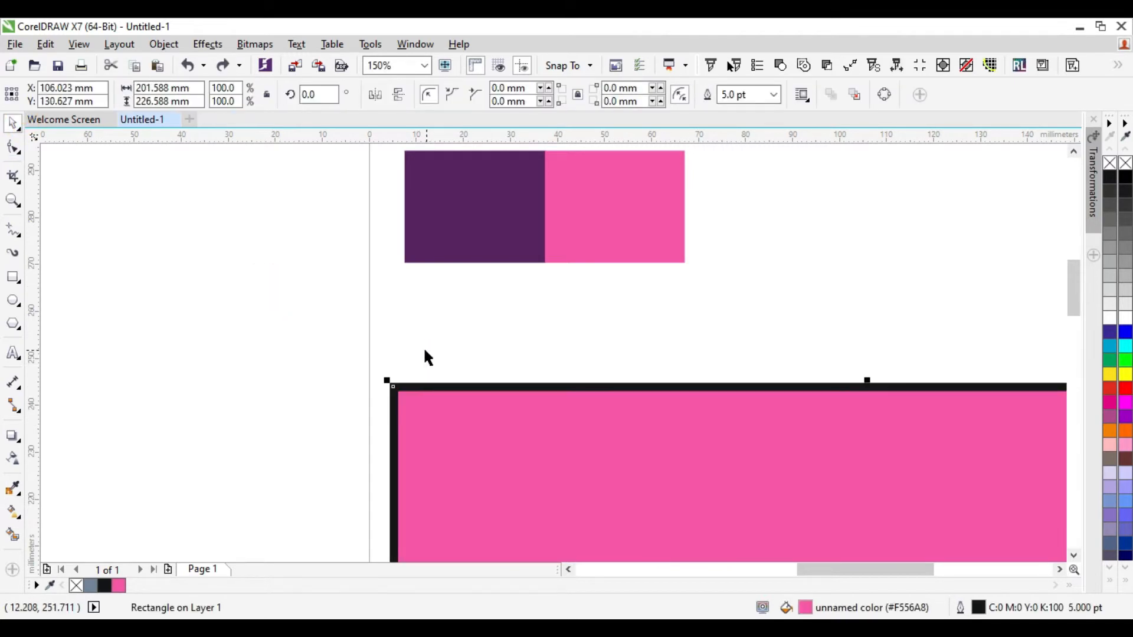
{"action": "key", "text": "shift+Page_Down"}
{"action": "left_click", "coordinate": [444, 324]}
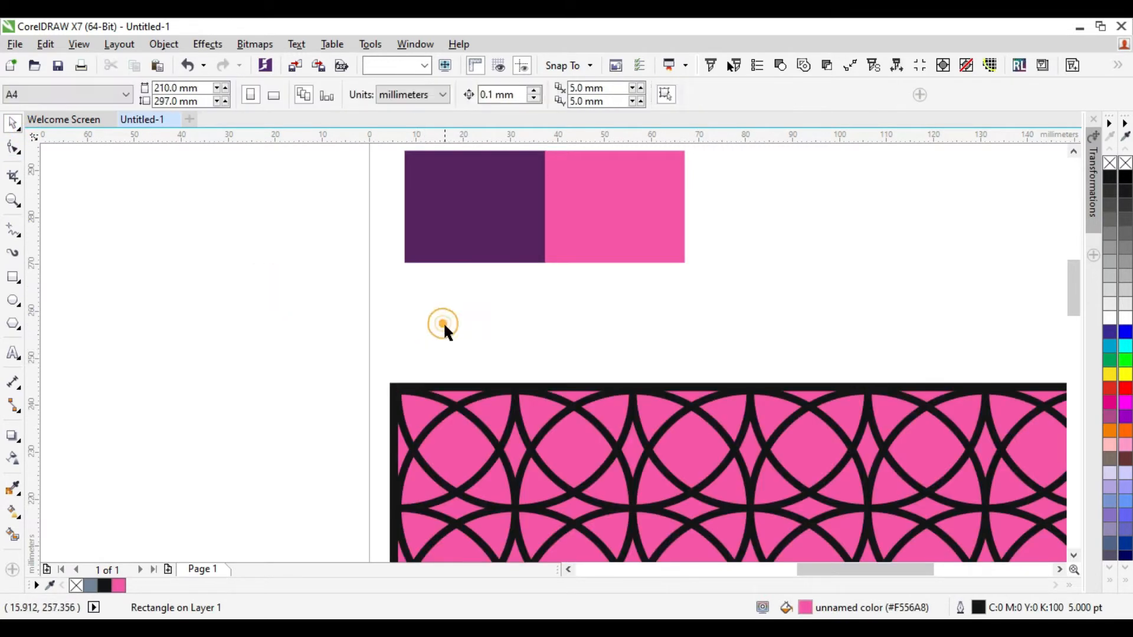
Use Smart Fill to colour the centre and two upper petals of the pattern's top-left motif blue-grey with a 0.5 pt outline
{"action": "scroll", "coordinate": [481, 420], "scroll_direction": "down", "scroll_amount": 1}
{"action": "scroll", "coordinate": [468, 380], "scroll_direction": "up", "scroll_amount": 1}
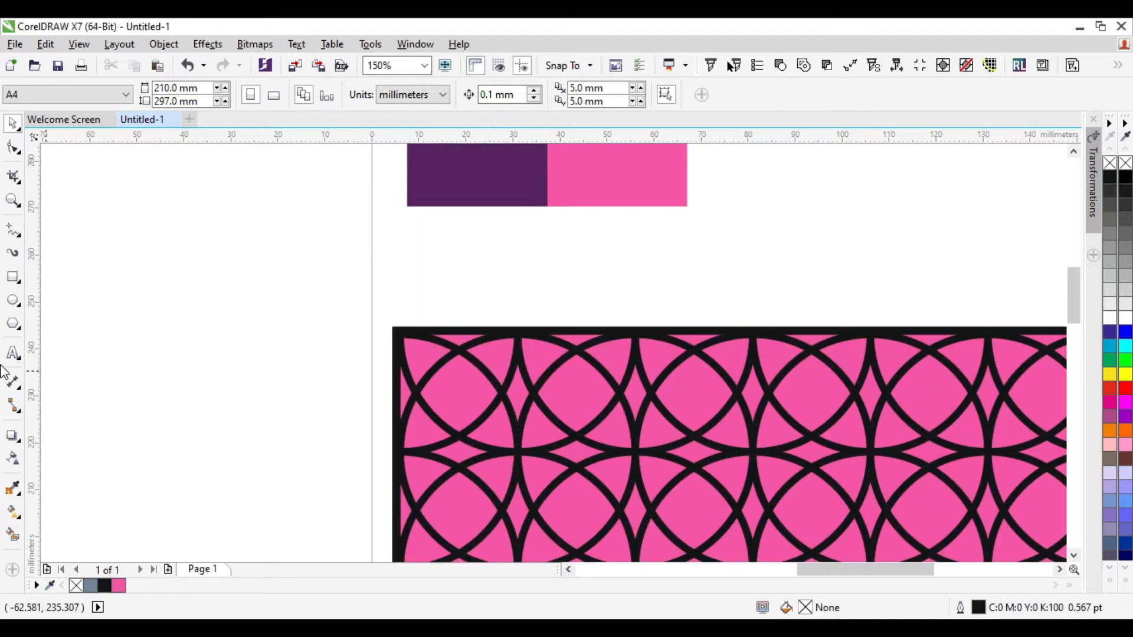
{"action": "left_click", "coordinate": [13, 531]}
{"action": "scroll", "coordinate": [441, 308], "scroll_direction": "down", "scroll_amount": 1}
{"action": "scroll", "coordinate": [453, 366], "scroll_direction": "up", "scroll_amount": 1}
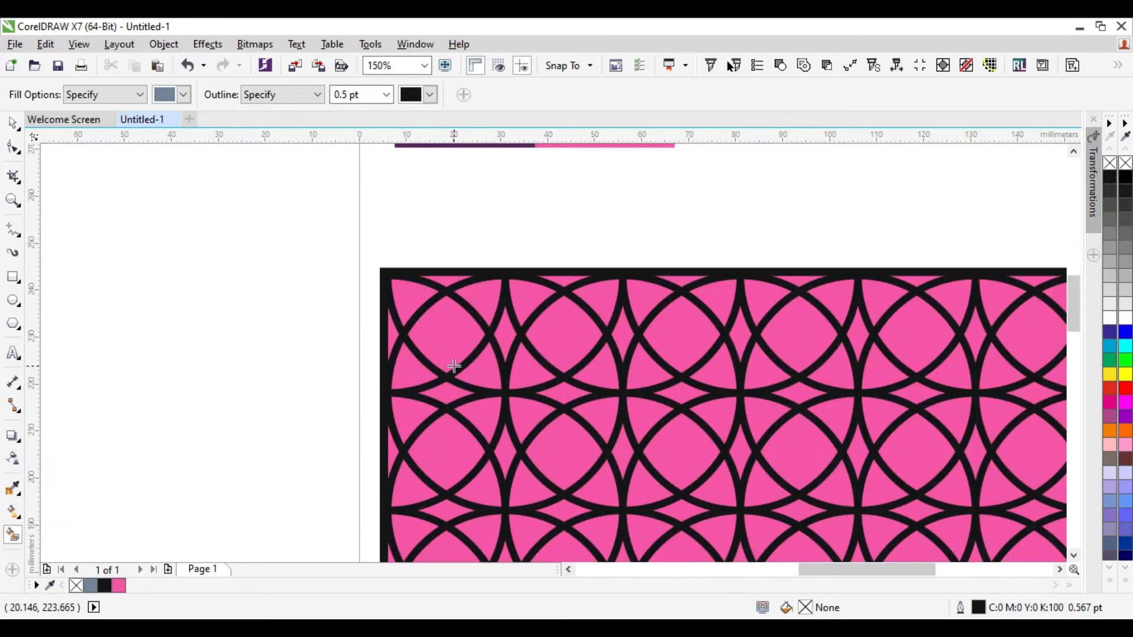
{"action": "left_click", "coordinate": [445, 328]}
{"action": "left_click", "coordinate": [413, 297]}
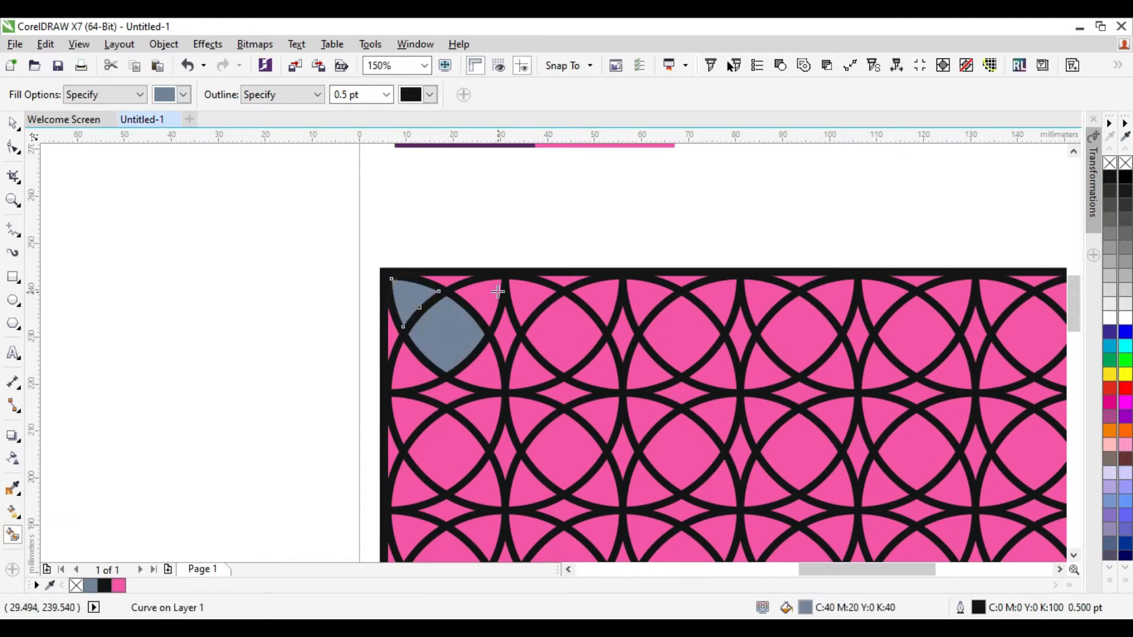
{"action": "left_click", "coordinate": [482, 300]}
{"action": "scroll", "coordinate": [468, 347], "scroll_direction": "up", "scroll_amount": 1}
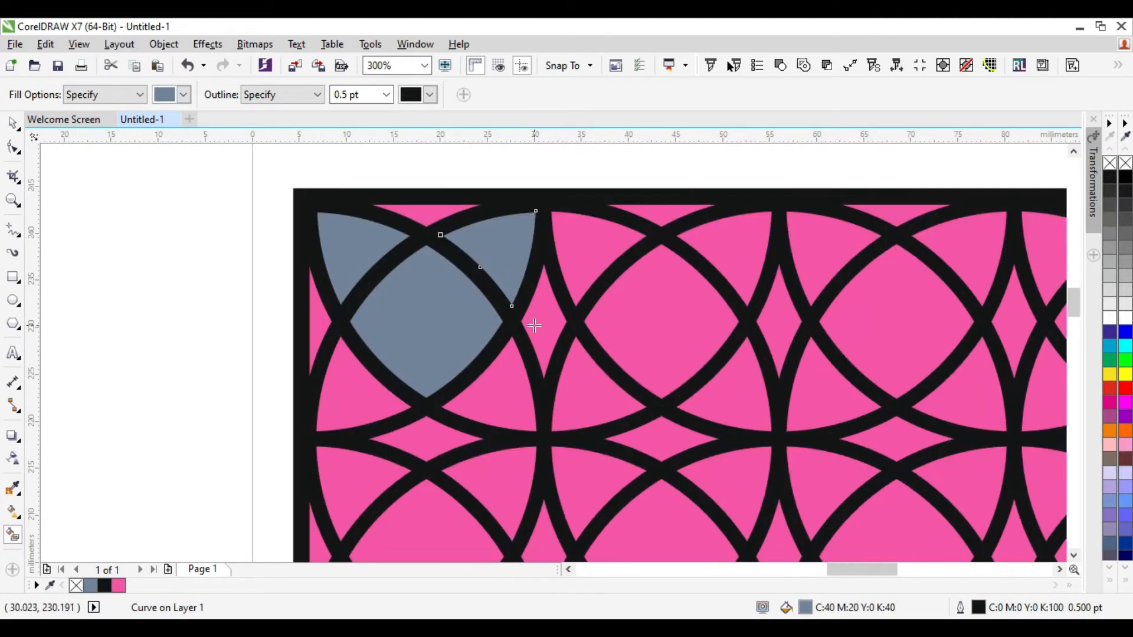
Draw a vertical Pen line about 12 mm long through the narrow diamond gap between the top row's first two motifs
{"action": "left_click", "coordinate": [13, 122]}
{"action": "left_click", "coordinate": [35, 294]}
{"action": "left_click", "coordinate": [20, 234]}
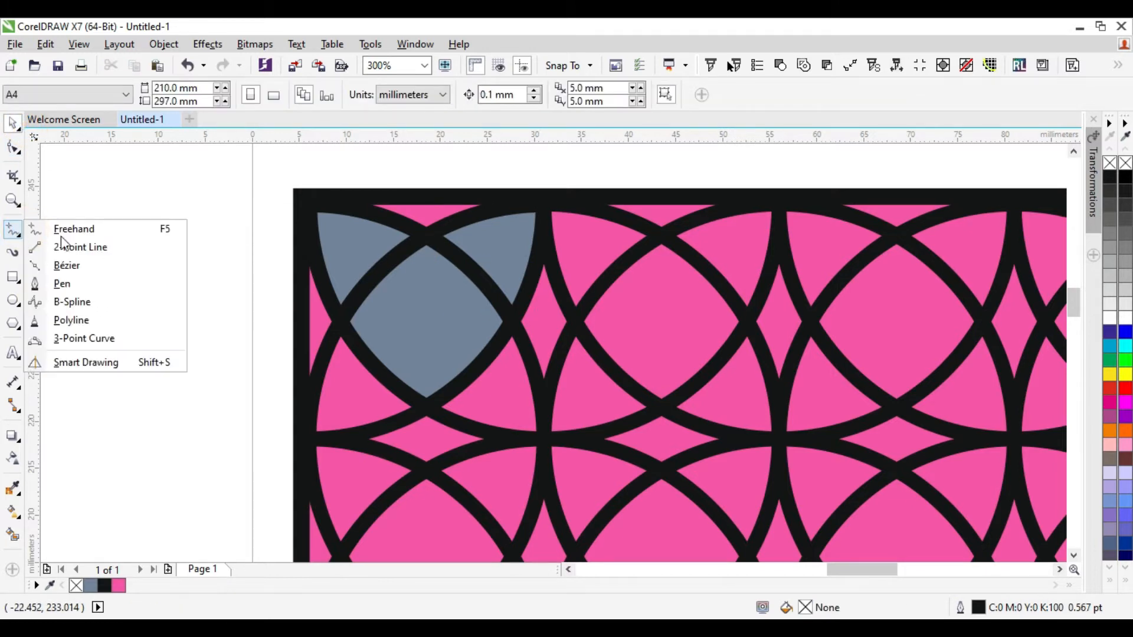
{"action": "left_click", "coordinate": [89, 284]}
{"action": "left_click", "coordinate": [543, 265]}
{"action": "left_click", "coordinate": [543, 379]}
{"action": "key", "text": "space"}
{"action": "scroll", "coordinate": [534, 318], "scroll_direction": "up", "scroll_amount": 1}
{"action": "key", "text": "space"}
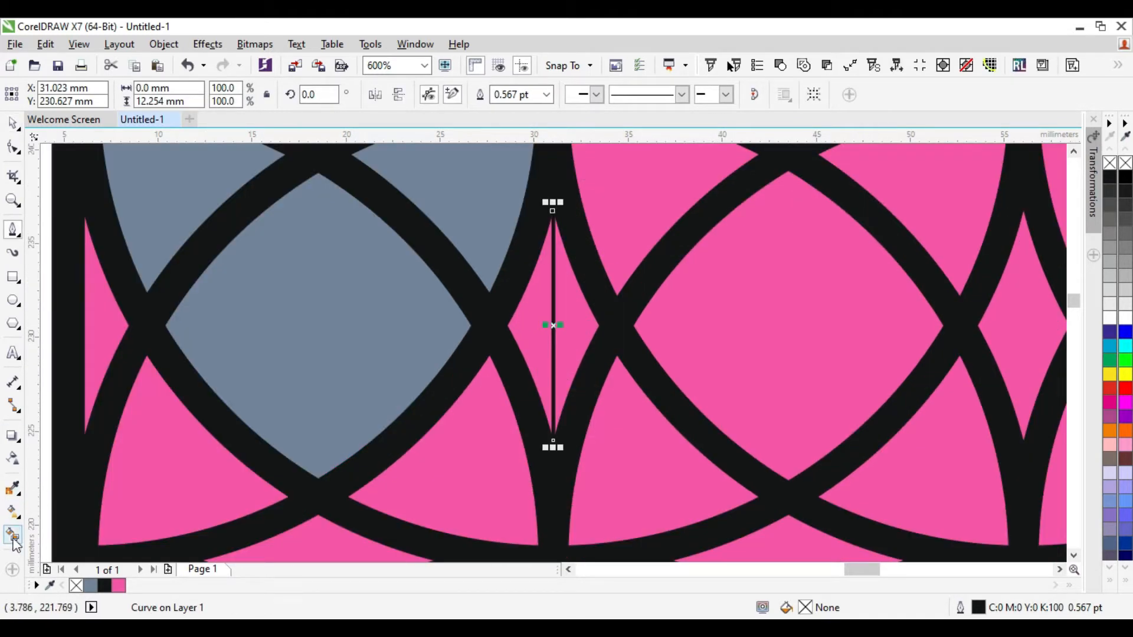
Use Smart Fill to colour the half of the split diamond gap nearest the top-left motif blue-grey with a 0.5 pt outline
{"action": "left_click", "coordinate": [14, 536]}
{"action": "left_click", "coordinate": [531, 324]}
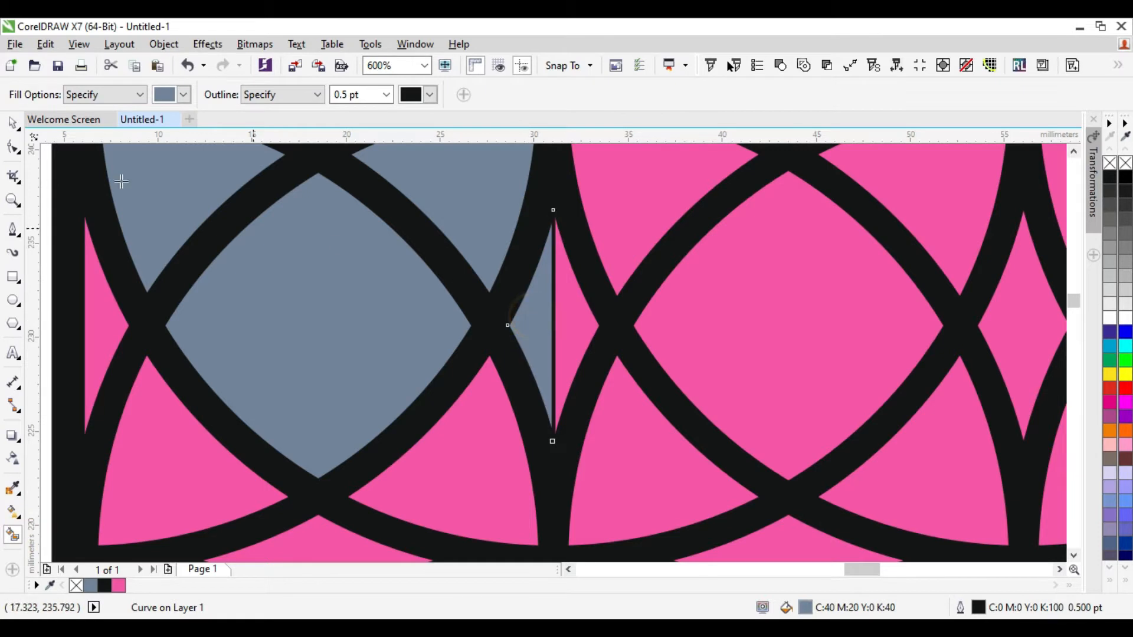
{"action": "left_click", "coordinate": [14, 125]}
{"action": "scroll", "coordinate": [857, 272], "scroll_direction": "down", "scroll_amount": 1}
{"action": "scroll", "coordinate": [691, 287], "scroll_direction": "up", "scroll_amount": 1}
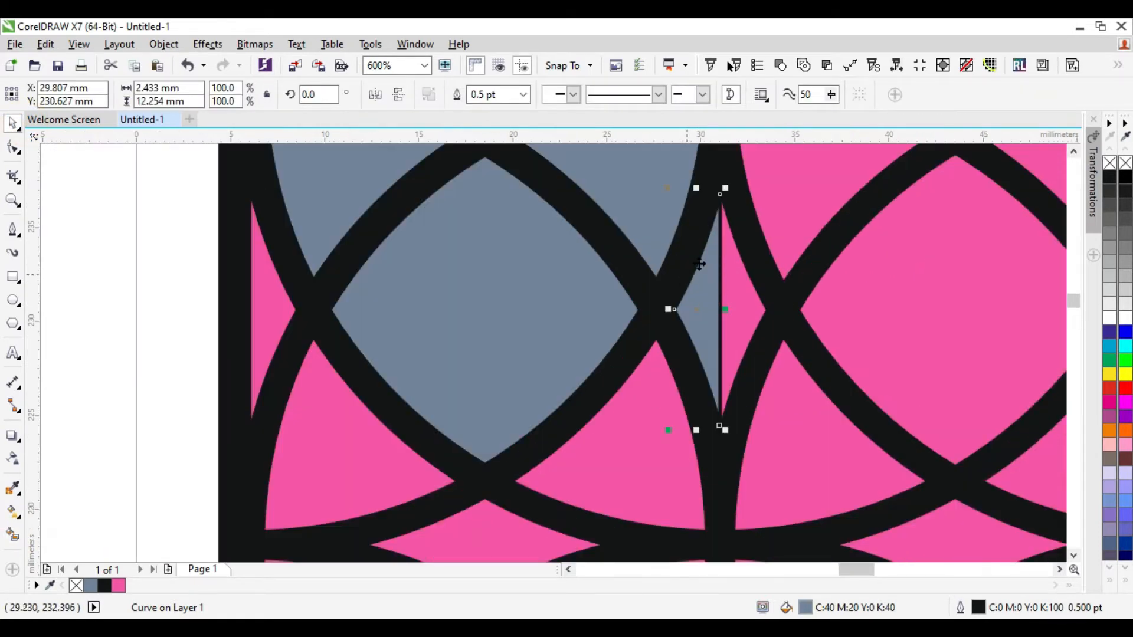
{"action": "scroll", "coordinate": [687, 275], "scroll_direction": "down", "scroll_amount": 1}
Apply a linear fountain fill from blue-grey to white to the top-left motif's upper-right petal
{"action": "left_click", "coordinate": [594, 226]}
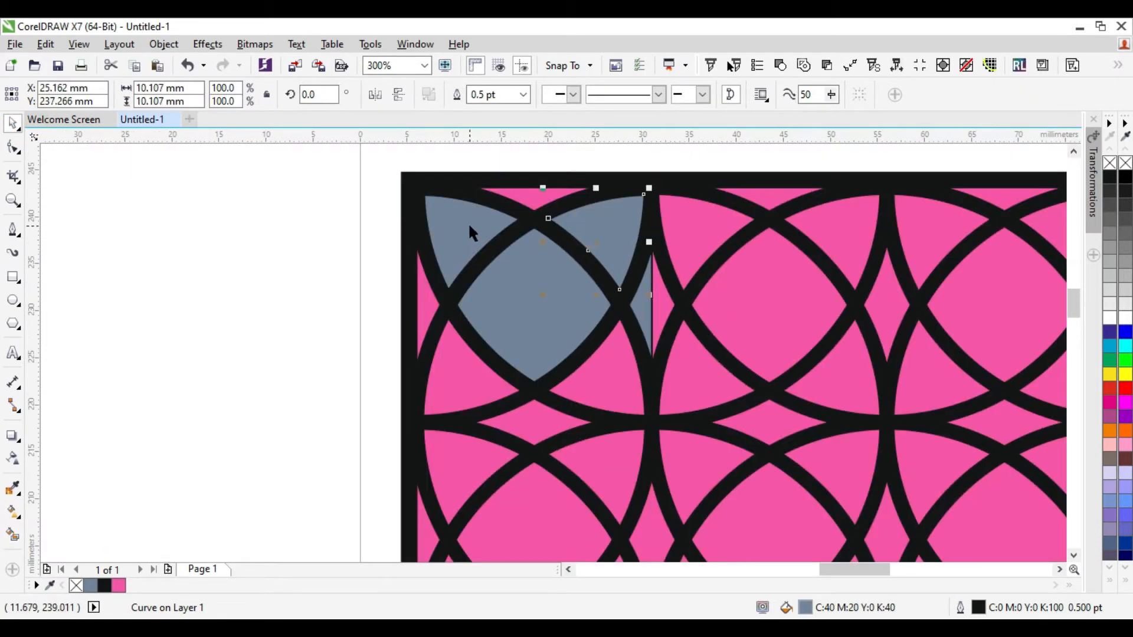
{"action": "left_click", "coordinate": [14, 513]}
{"action": "left_click_drag", "start_coordinate": [575, 264], "coordinate": [575, 263]}
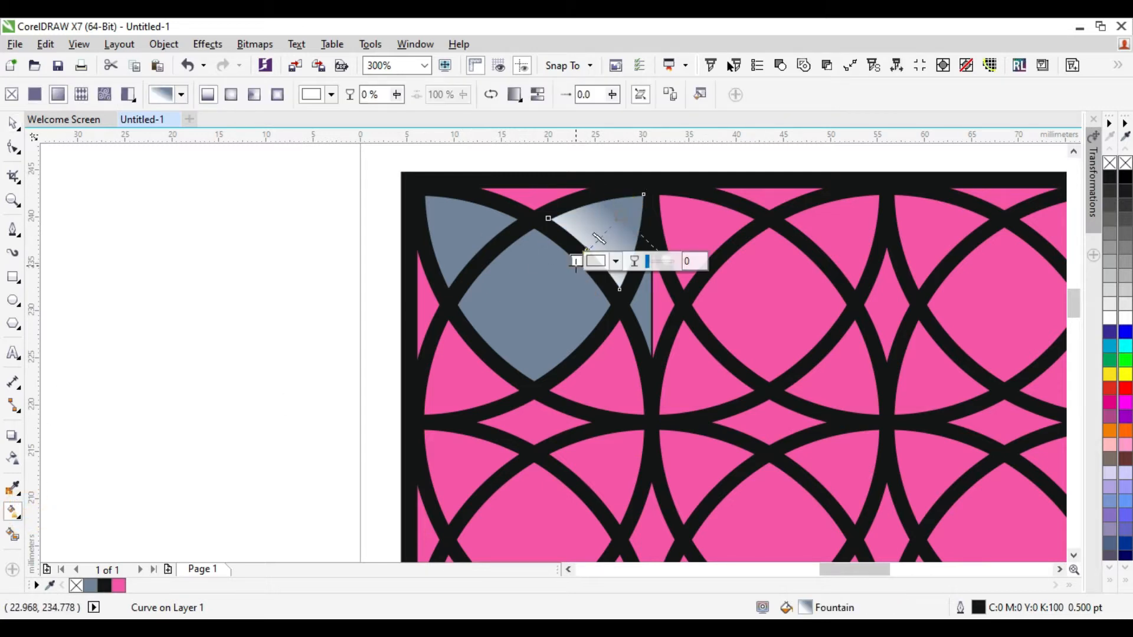
Give the top-left motif's centre shape an elliptical fountain fill, white in the middle, reaching out to its right corner
{"action": "left_click", "coordinate": [517, 305]}
{"action": "left_click_drag", "start_coordinate": [515, 304], "coordinate": [559, 299]}
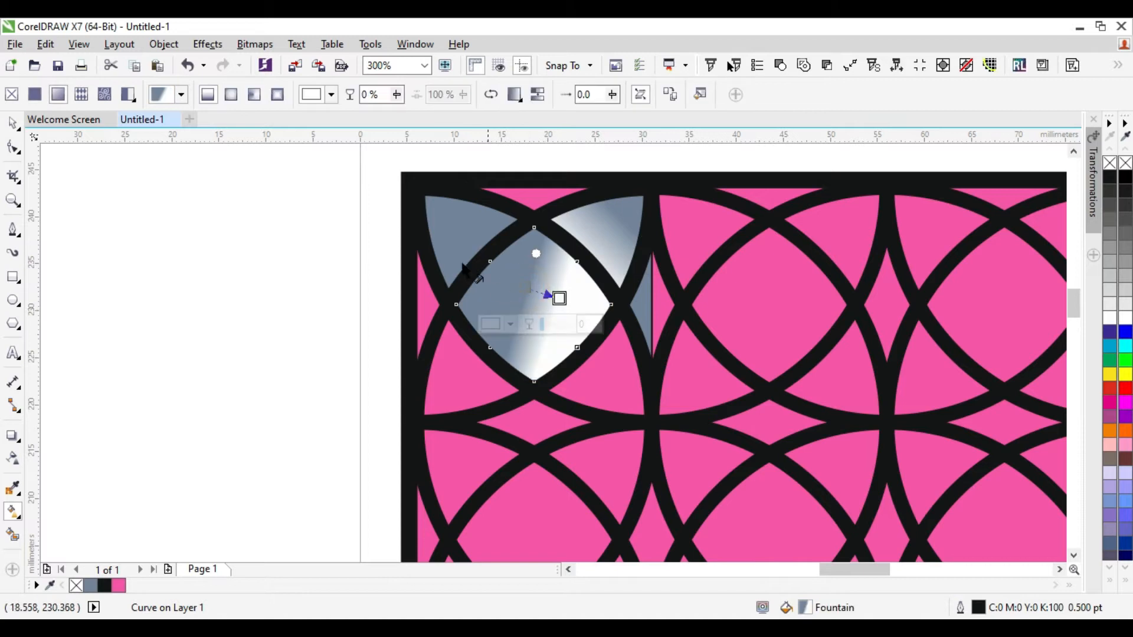
{"action": "left_click", "coordinate": [231, 96]}
{"action": "scroll", "coordinate": [501, 286], "scroll_direction": "up", "scroll_amount": 2}
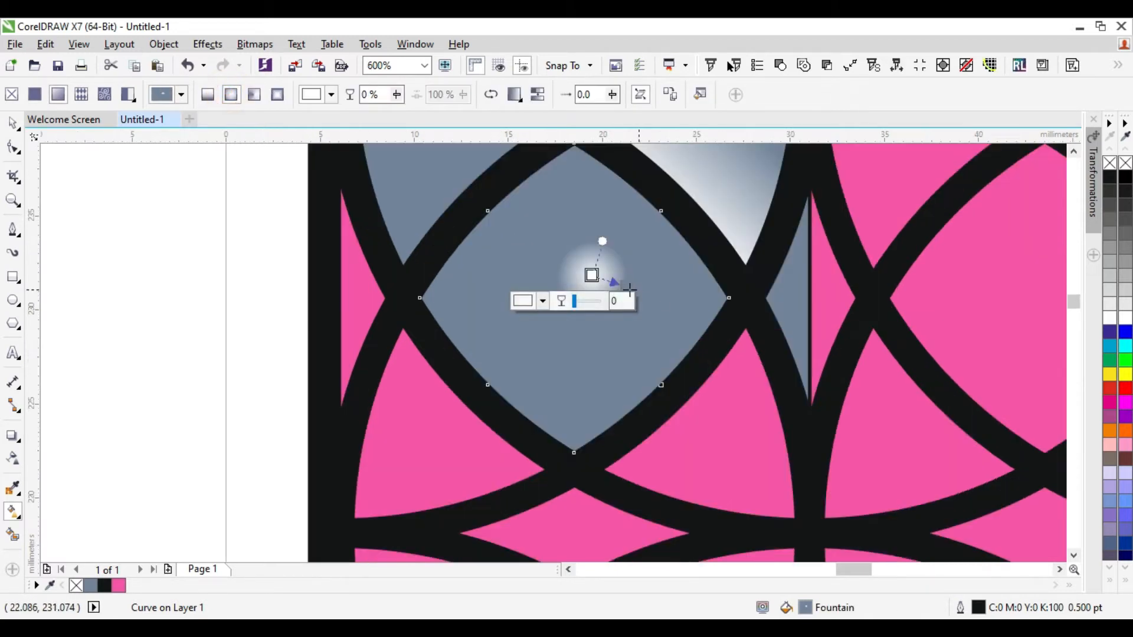
{"action": "left_click", "coordinate": [629, 285]}
{"action": "left_click_drag", "start_coordinate": [708, 311], "coordinate": [729, 299]}
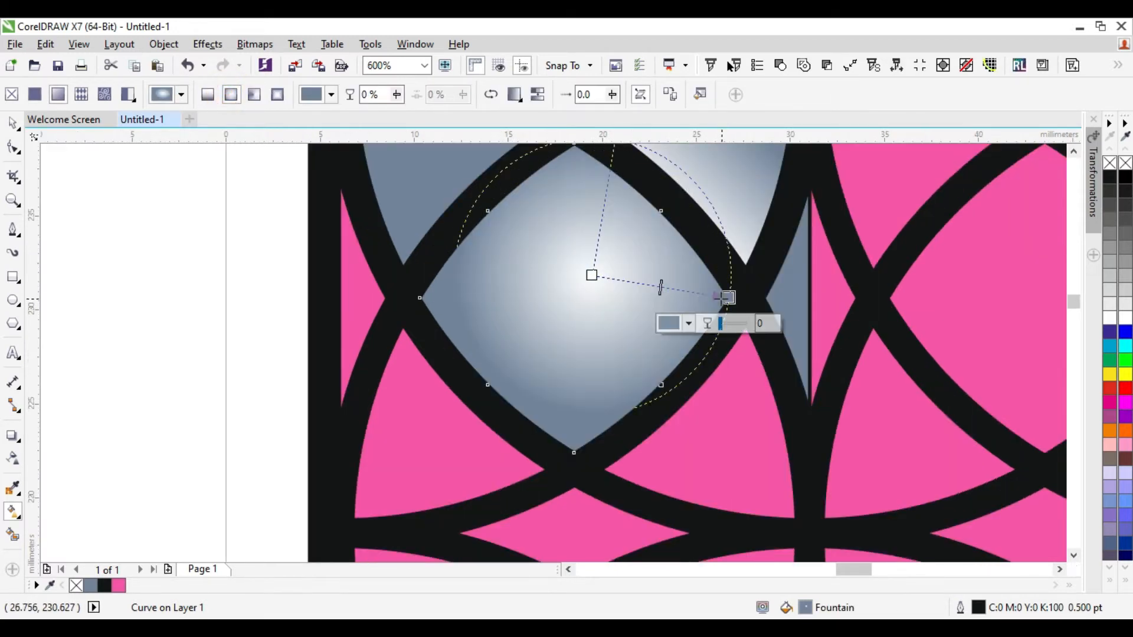
{"action": "scroll", "coordinate": [466, 285], "scroll_direction": "down", "scroll_amount": 2}
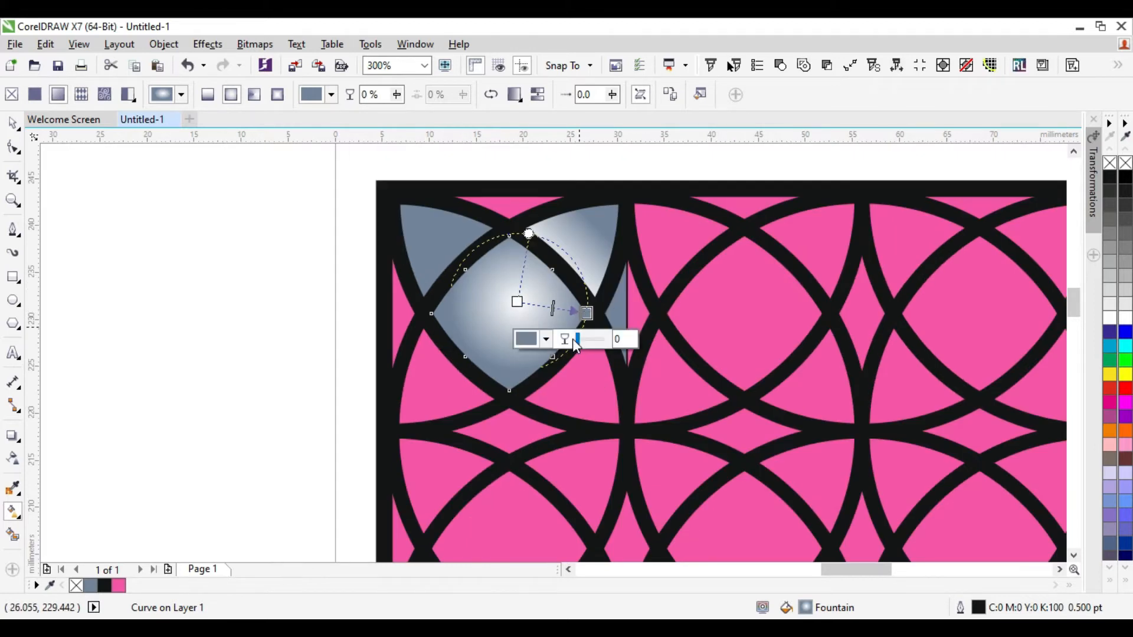
Set the outer colour of the centre shape's gradient to purple #562361, sampled from the purple swatch above the pattern
{"action": "left_click", "coordinate": [548, 340]}
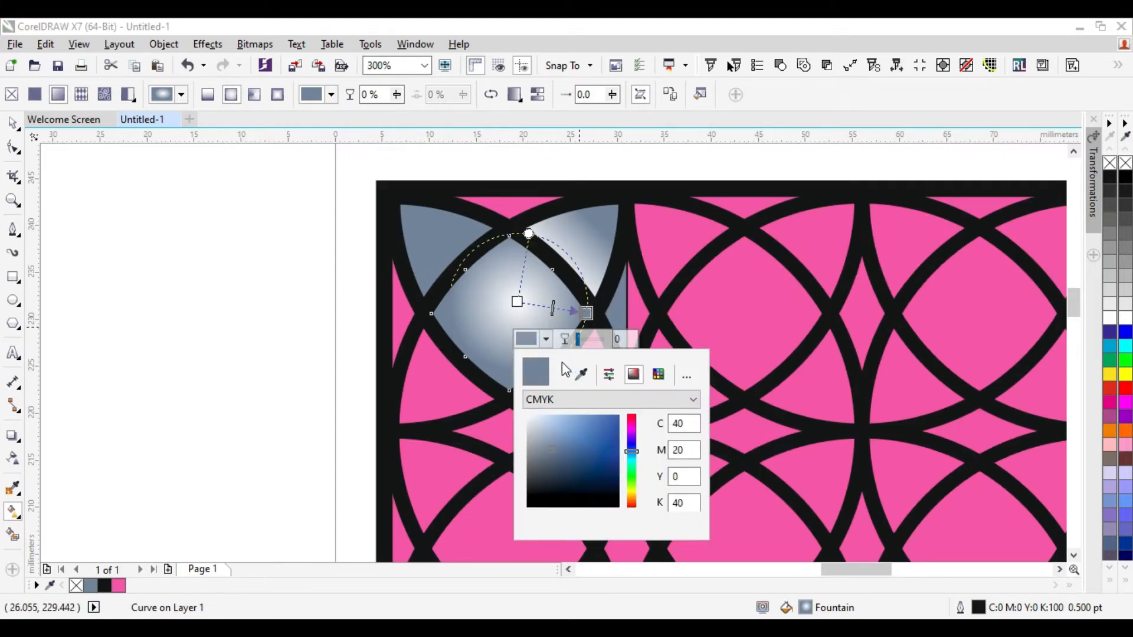
{"action": "scroll", "coordinate": [566, 330], "scroll_direction": "down", "scroll_amount": 4}
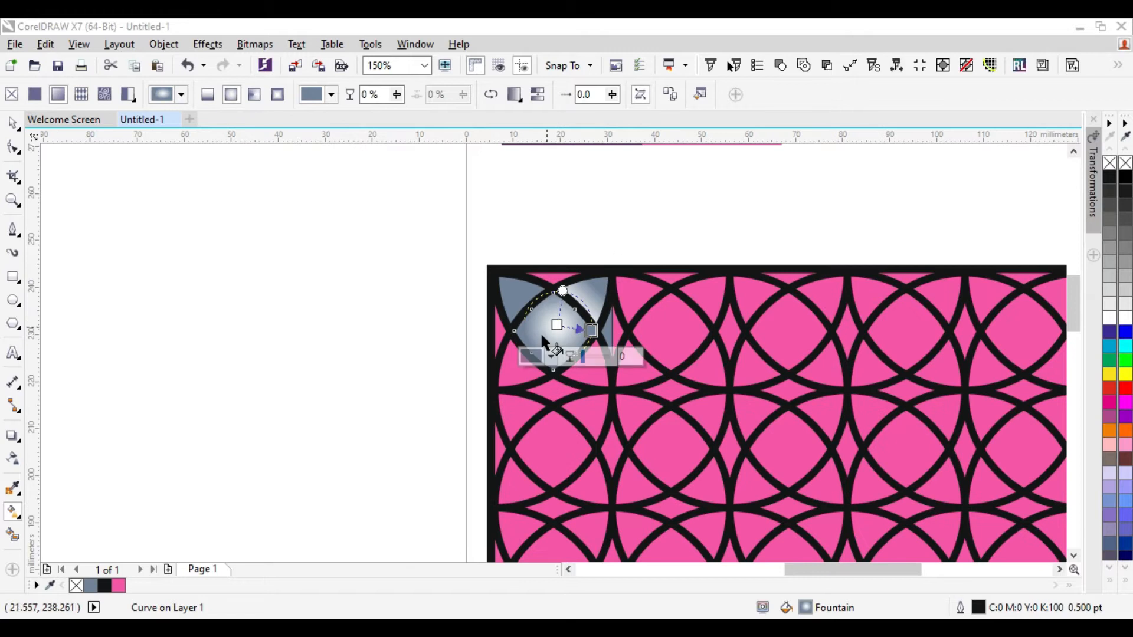
{"action": "scroll", "coordinate": [585, 268], "scroll_direction": "up", "scroll_amount": 2}
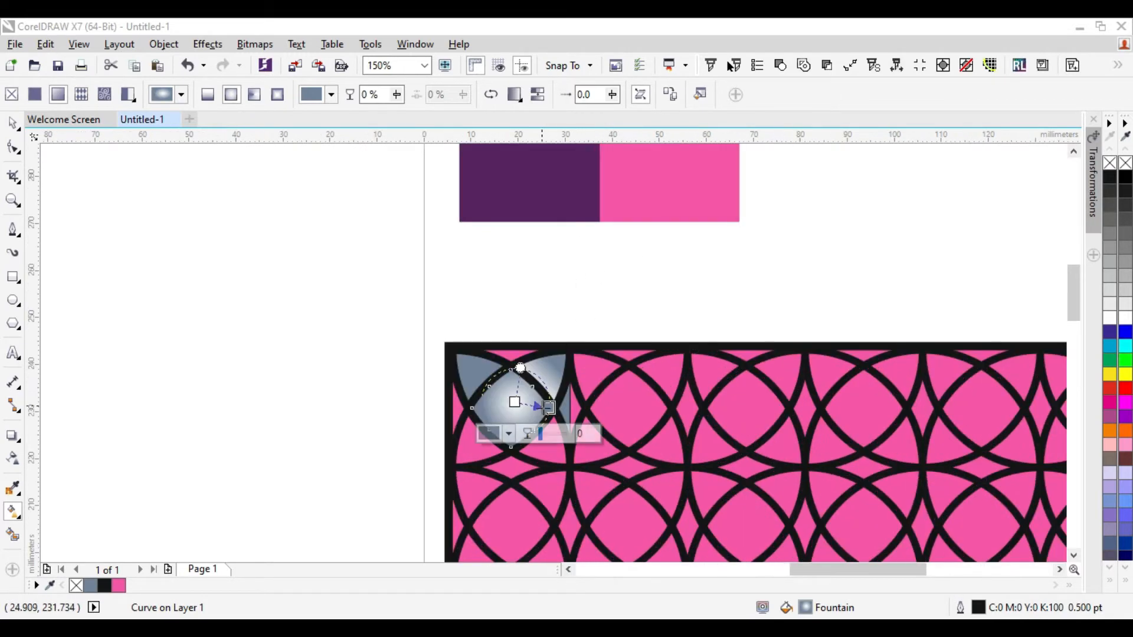
{"action": "left_click", "coordinate": [510, 435]}
{"action": "left_click", "coordinate": [545, 260]}
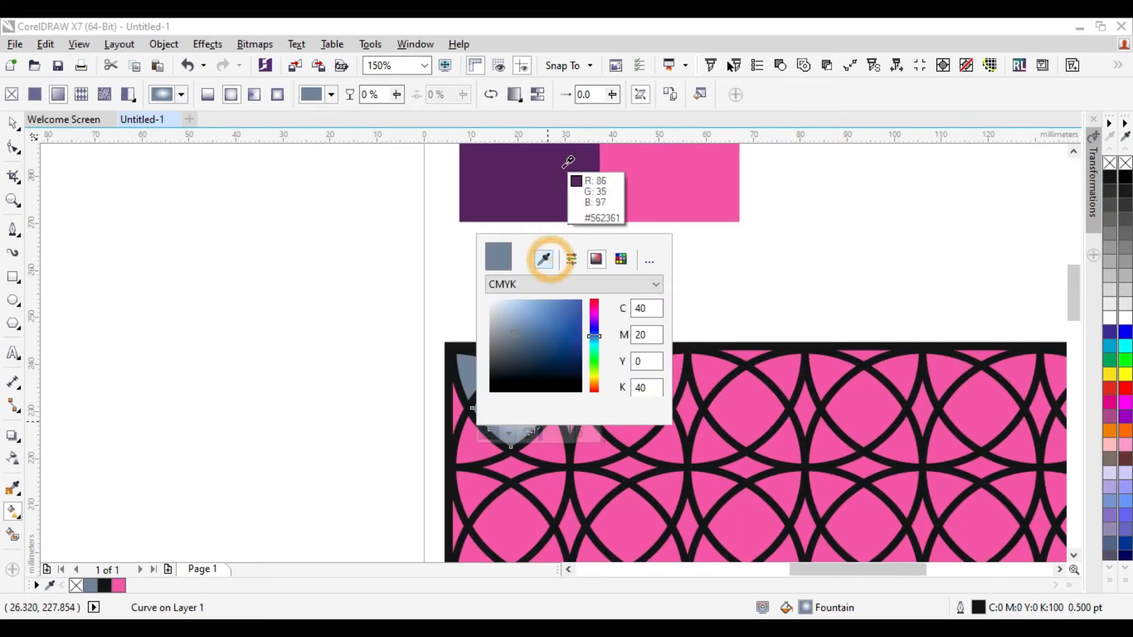
{"action": "left_click", "coordinate": [561, 169]}
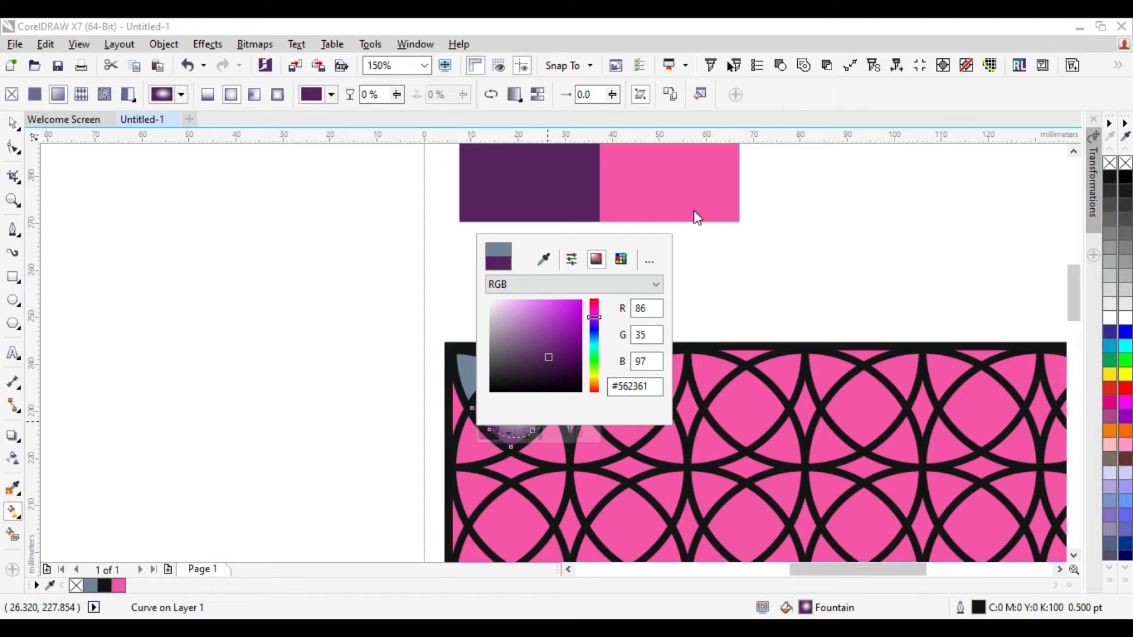
{"action": "left_click", "coordinate": [724, 245]}
Set the middle colour of the centre shape's gradient to pink #F556A8, sampled from the pattern's background, and deselect it
{"action": "scroll", "coordinate": [507, 410], "scroll_direction": "up", "scroll_amount": 2}
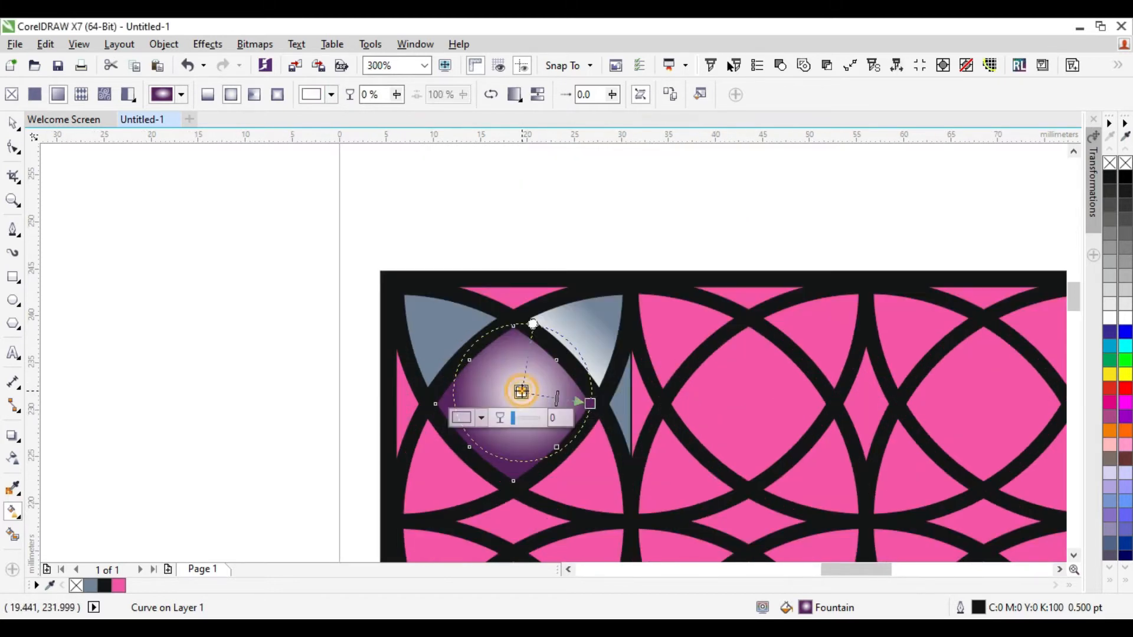
{"action": "left_click", "coordinate": [481, 419]}
{"action": "left_click", "coordinate": [516, 453]}
{"action": "left_click", "coordinate": [766, 392]}
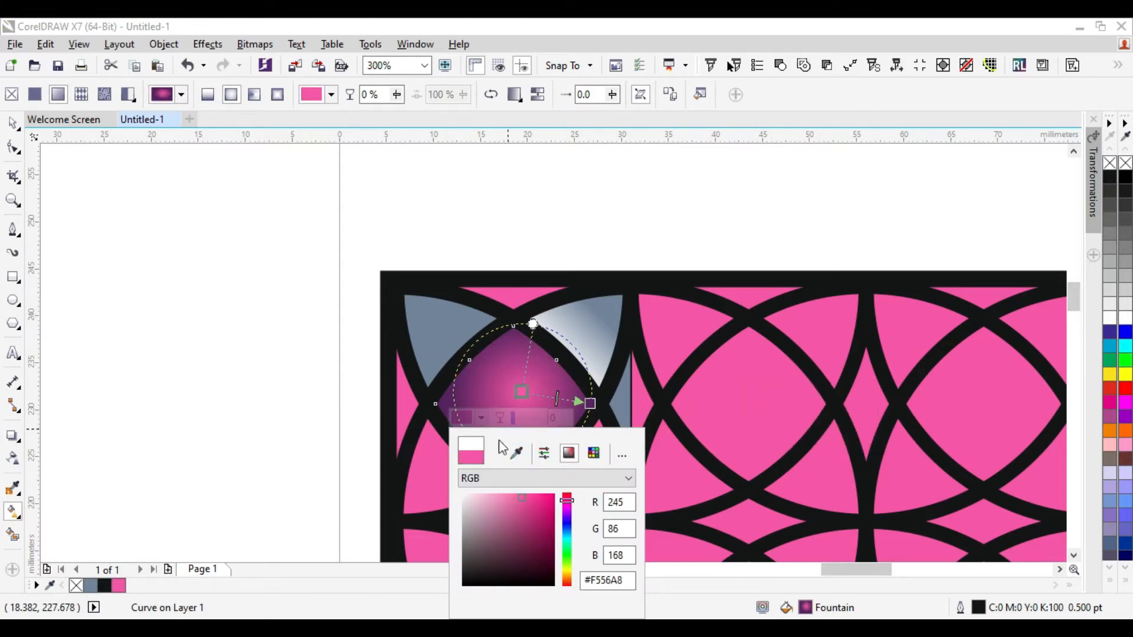
{"action": "left_click", "coordinate": [675, 338]}
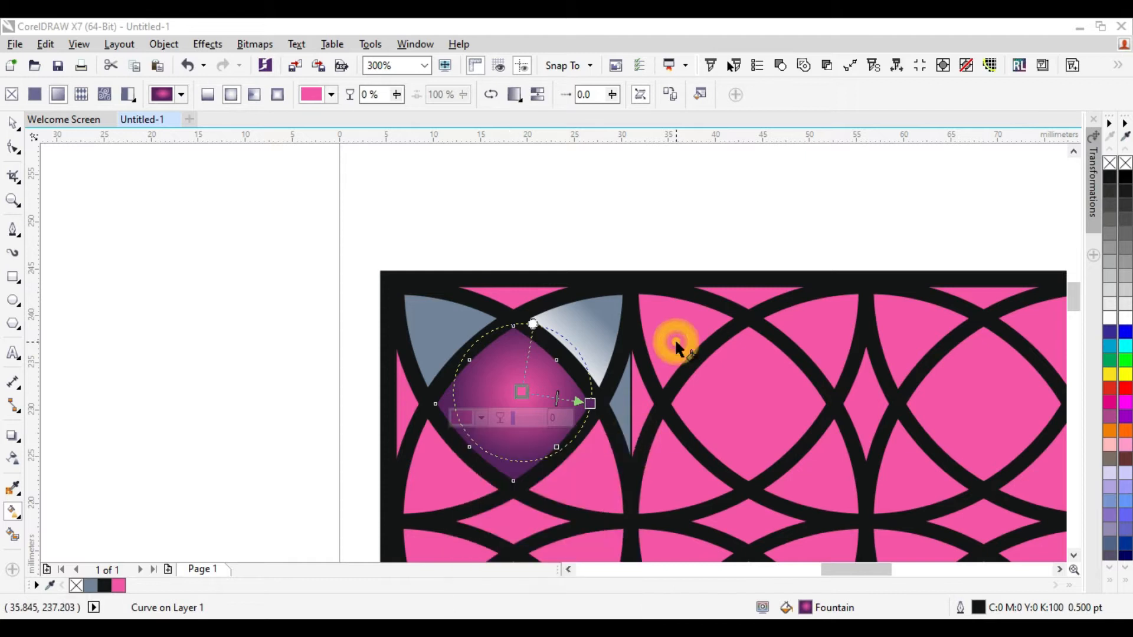
{"action": "scroll", "coordinate": [515, 332], "scroll_direction": "down", "scroll_amount": 2}
{"action": "left_click", "coordinate": [9, 118]}
{"action": "left_click", "coordinate": [178, 279]}
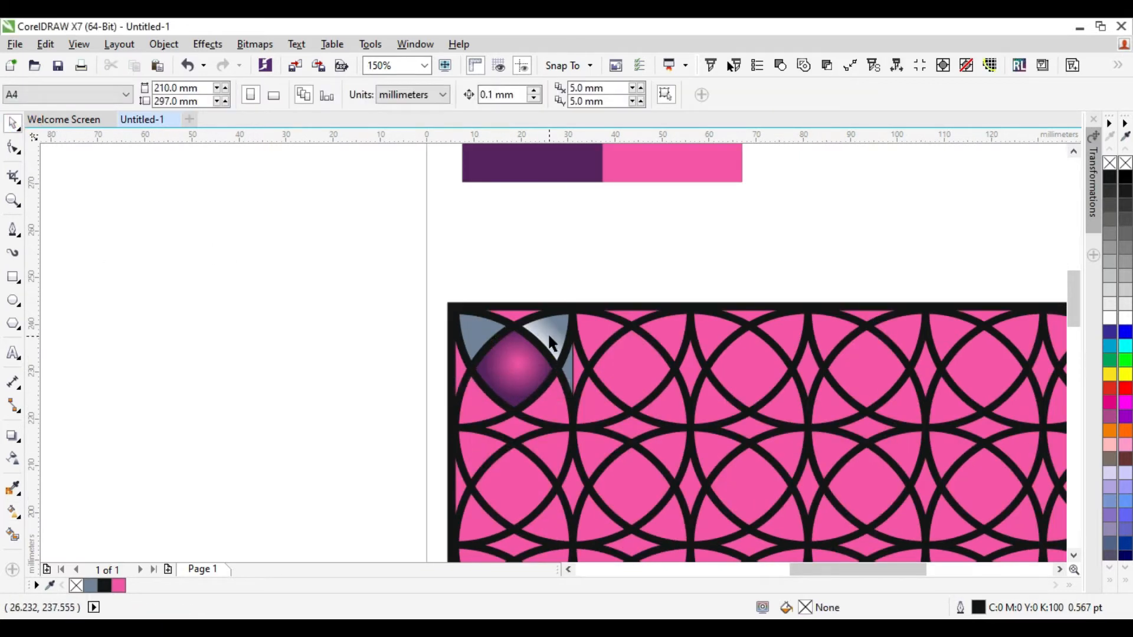
Copy only the fill of the gradient centre shape to the two upper petals and the blue-grey half diamond
{"action": "scroll", "coordinate": [543, 342], "scroll_direction": "up", "scroll_amount": 1}
{"action": "left_click", "coordinate": [493, 385]}
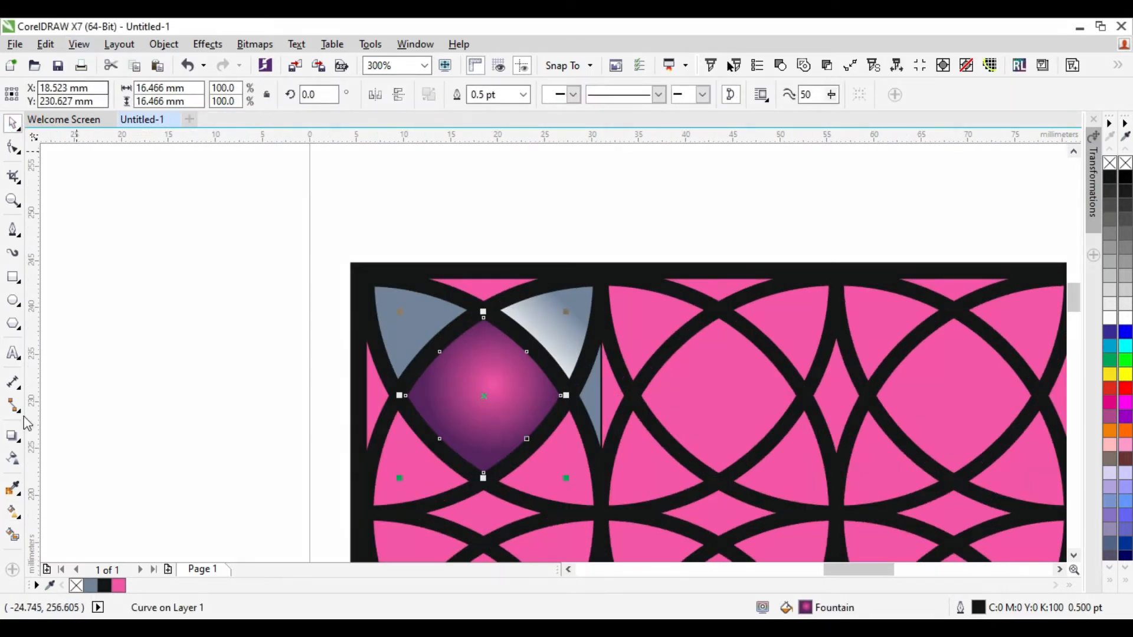
{"action": "left_click", "coordinate": [529, 310]}
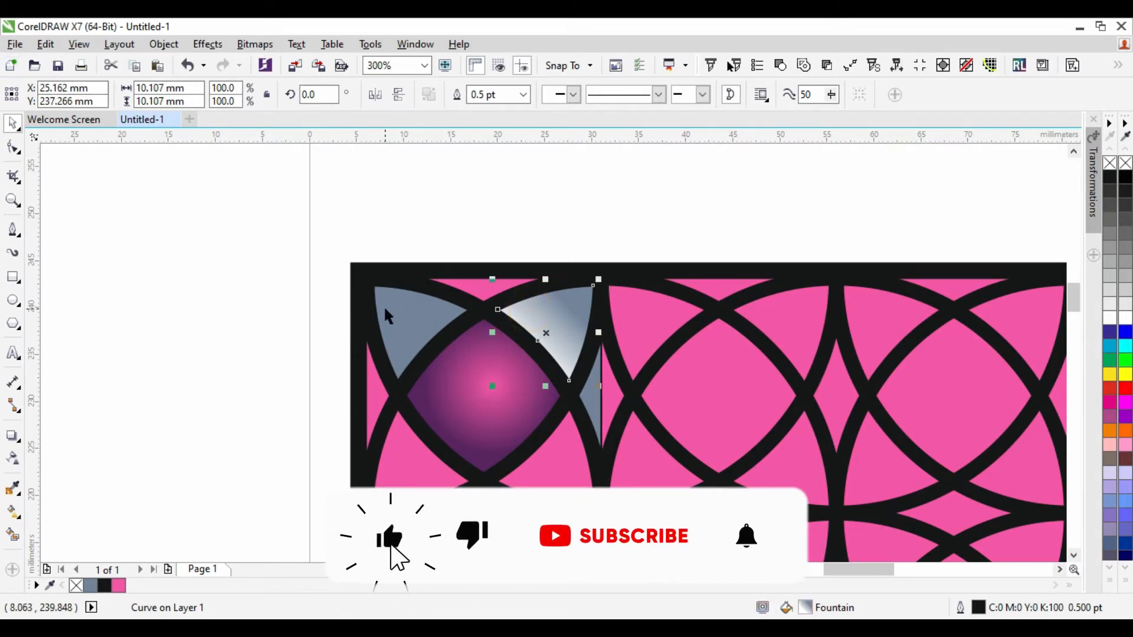
{"action": "left_click", "coordinate": [383, 310], "text": "shift"}
{"action": "left_click", "coordinate": [46, 44]}
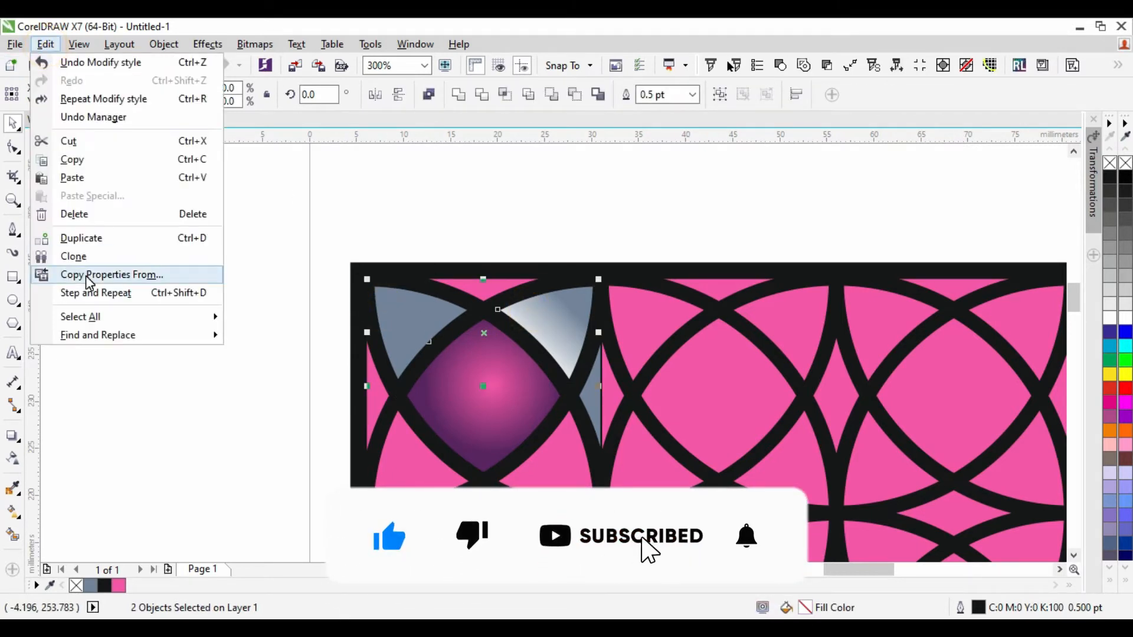
{"action": "left_click", "coordinate": [594, 404]}
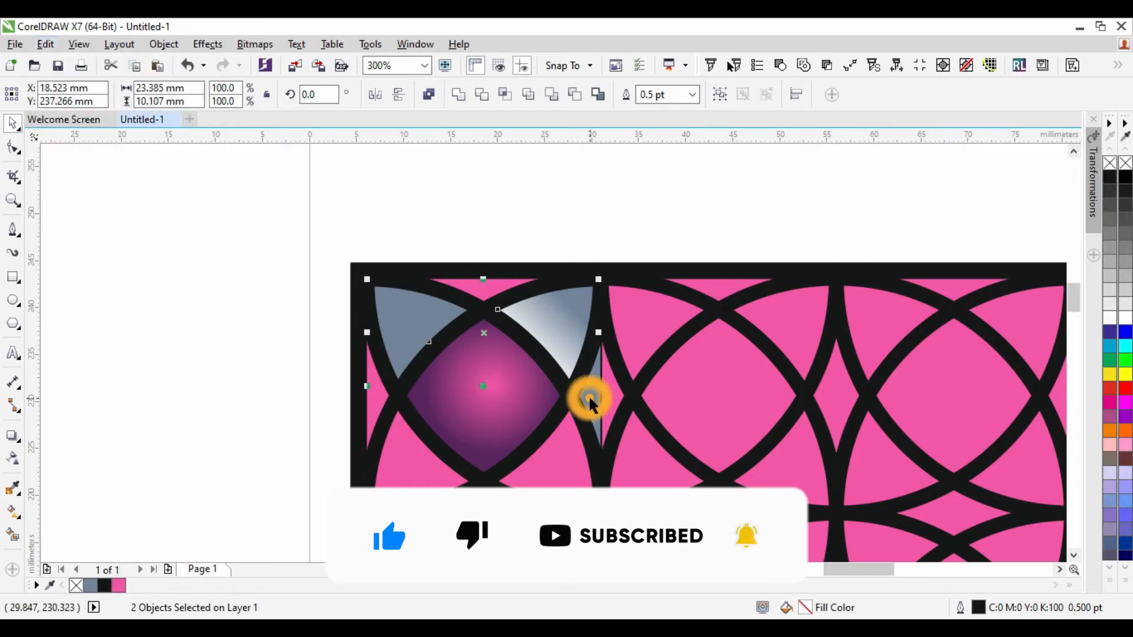
{"action": "left_click", "coordinate": [593, 402], "text": "shift"}
{"action": "left_click", "coordinate": [45, 44]}
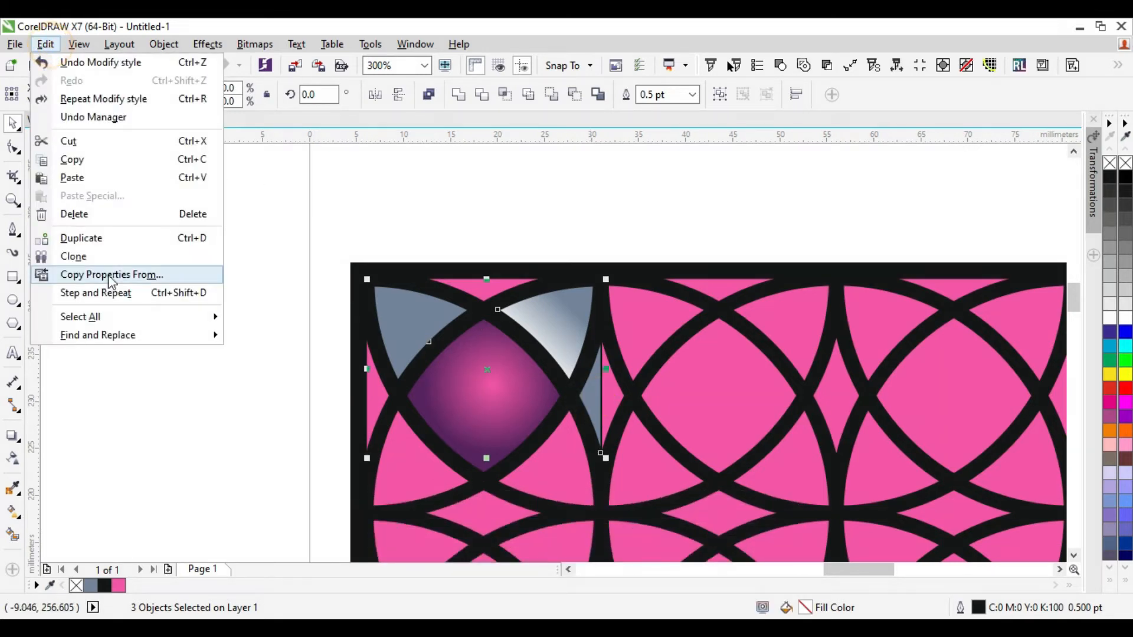
{"action": "left_click", "coordinate": [116, 273]}
{"action": "left_click", "coordinate": [447, 309]}
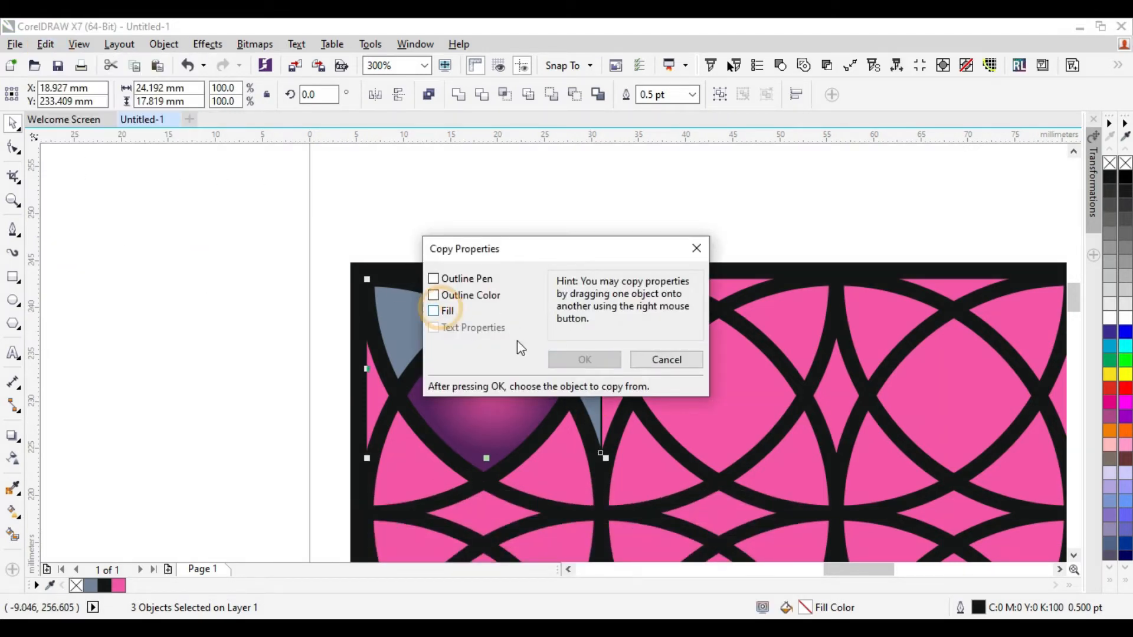
{"action": "left_click", "coordinate": [438, 311]}
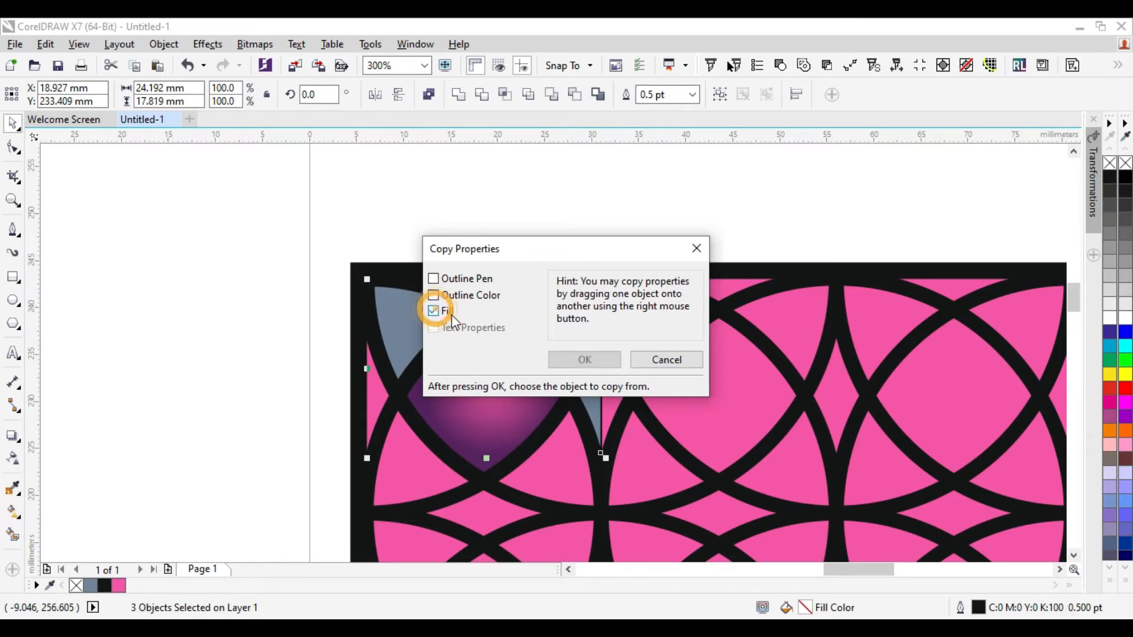
{"action": "left_click", "coordinate": [602, 361]}
{"action": "left_click", "coordinate": [494, 361]}
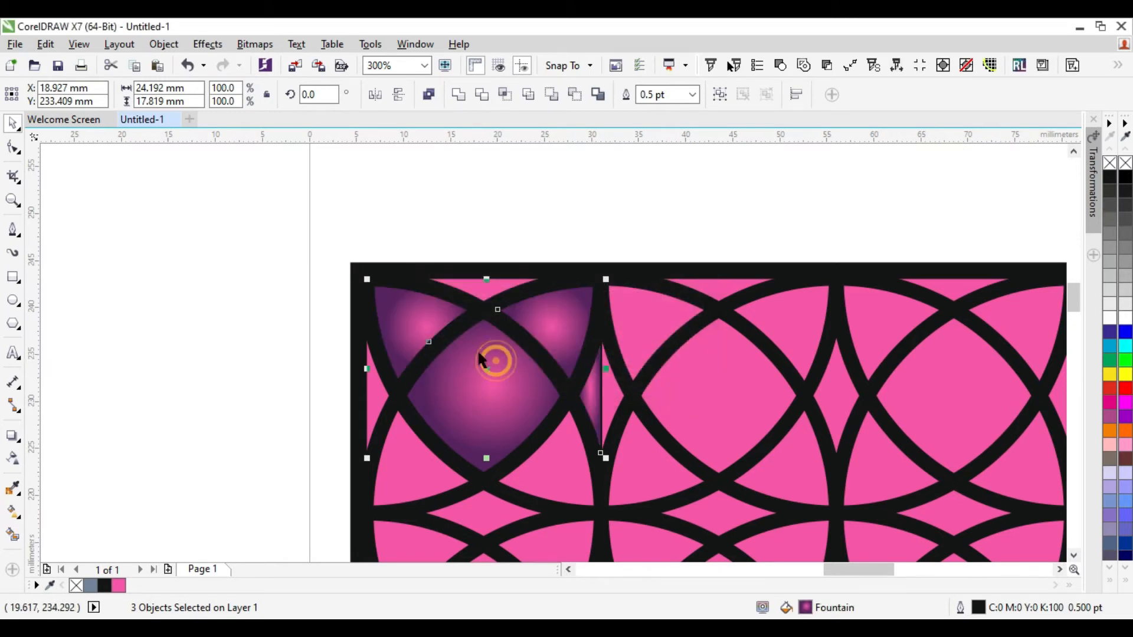
{"action": "left_click", "coordinate": [156, 230]}
Enlarge the upper-right petal's elliptical gradient and shift its midpoint slightly outward for a broader pink glow
{"action": "left_click", "coordinate": [561, 309]}
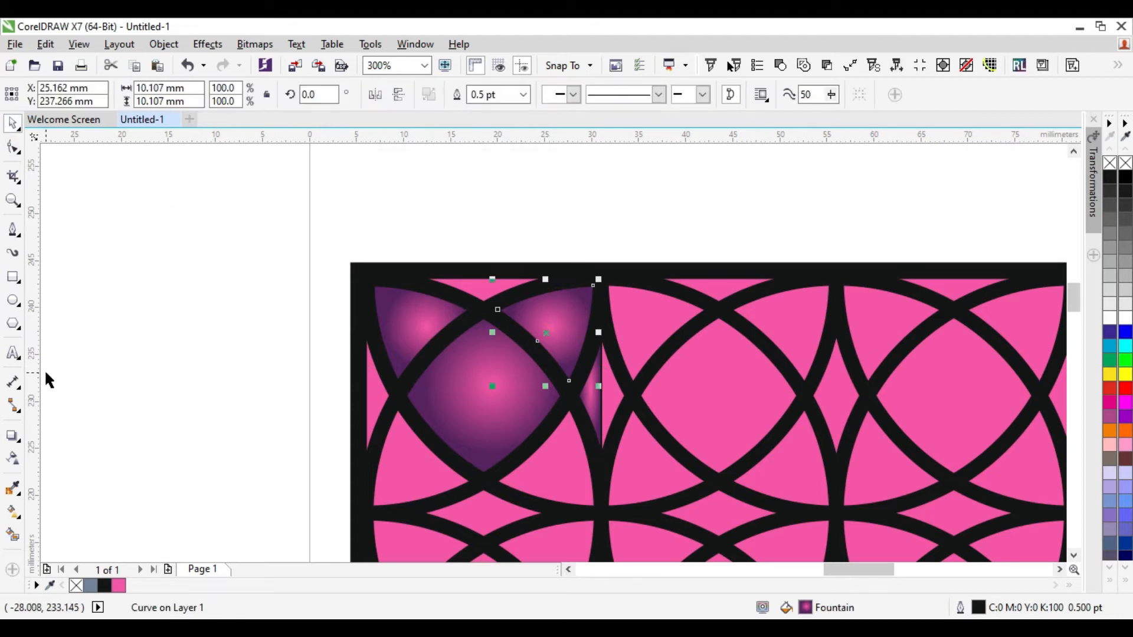
{"action": "left_click", "coordinate": [17, 513]}
{"action": "scroll", "coordinate": [549, 333], "scroll_direction": "up", "scroll_amount": 2}
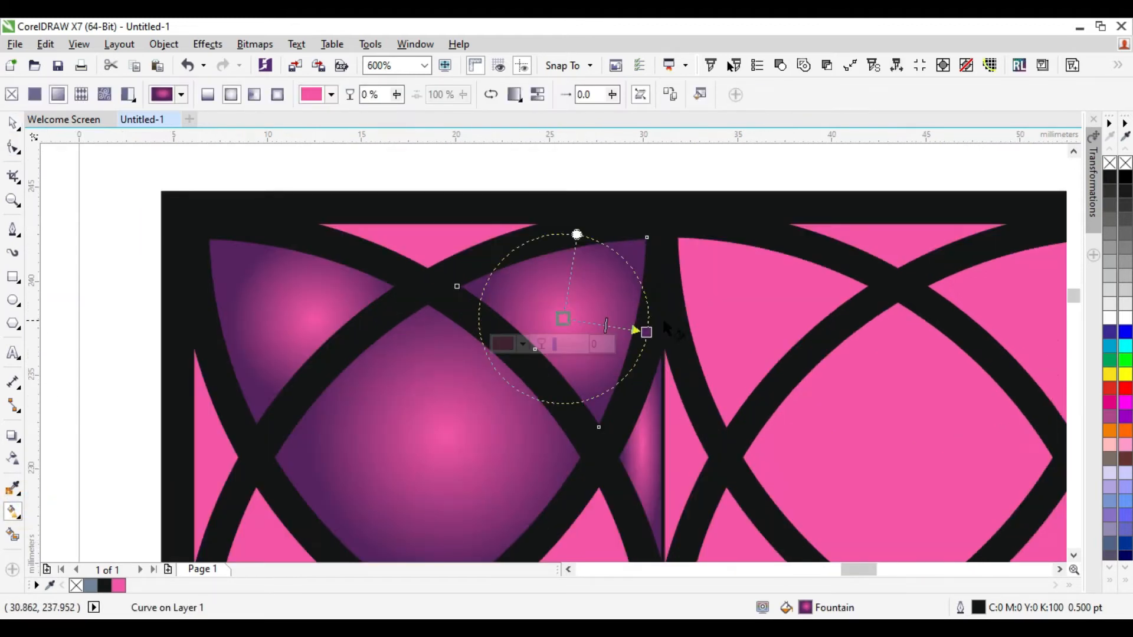
{"action": "left_click_drag", "start_coordinate": [648, 331], "coordinate": [658, 344]}
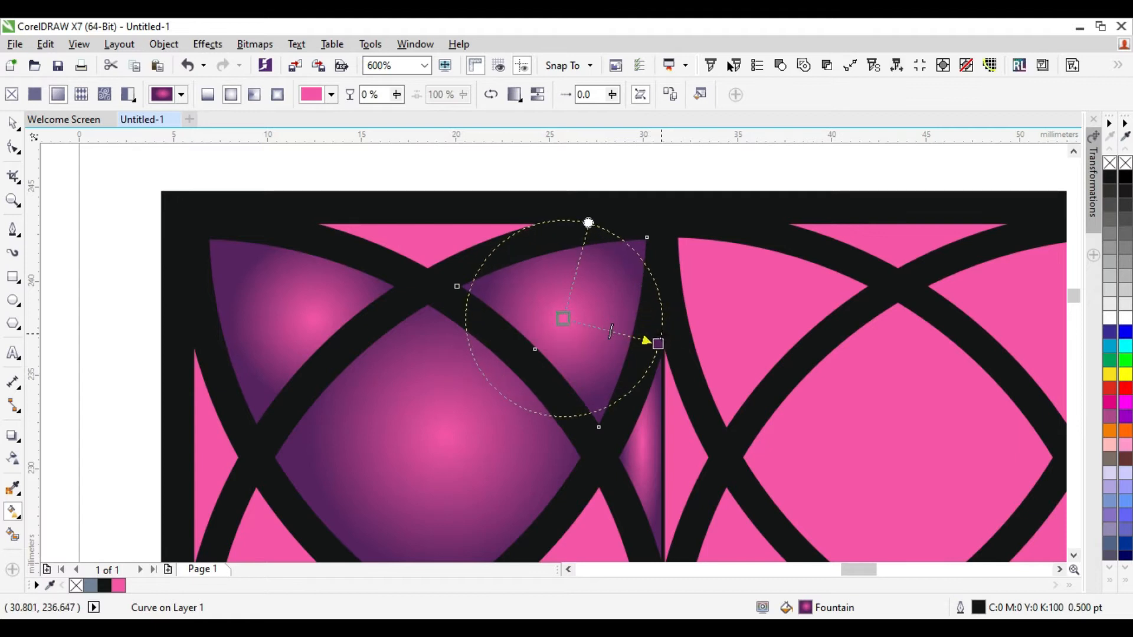
{"action": "left_click", "coordinate": [610, 329]}
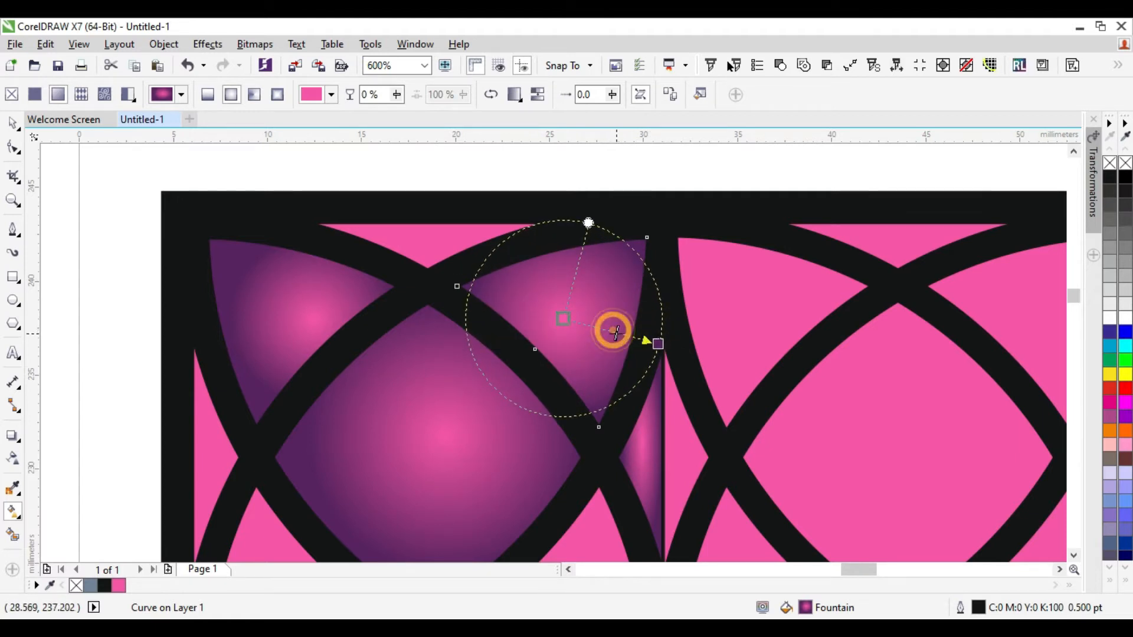
Move the centre shape's gradient midpoint outward and extend the gradient slightly past the shape's right corner
{"action": "left_click", "coordinate": [472, 381]}
{"action": "left_click_drag", "start_coordinate": [514, 448], "coordinate": [528, 448]}
{"action": "left_click", "coordinate": [583, 455]}
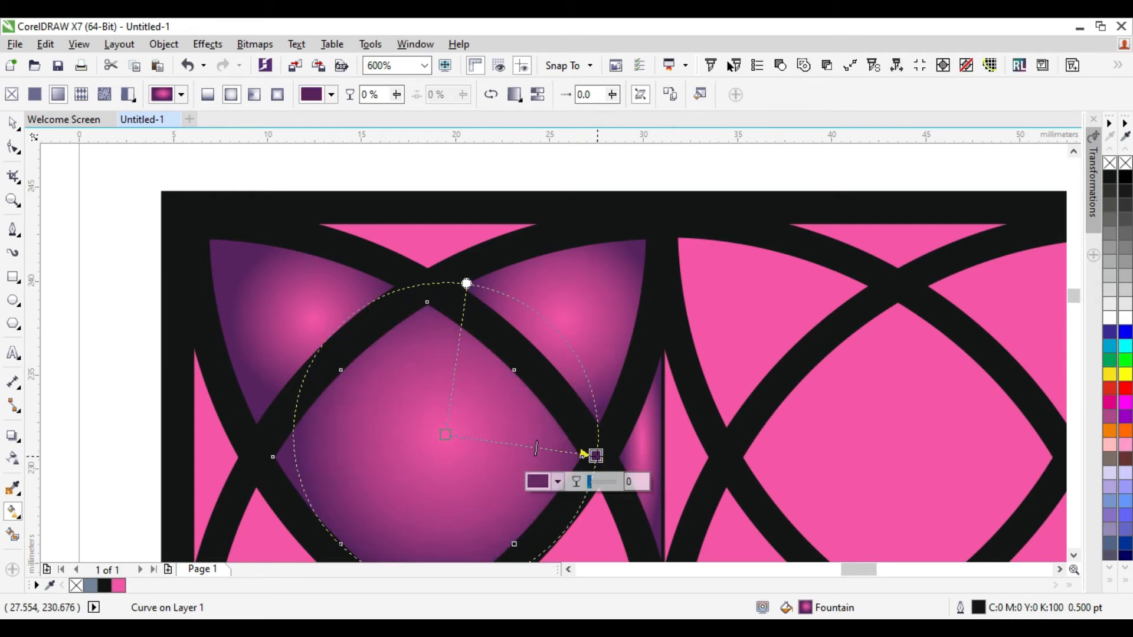
Shift the upper-left petal's gradient centre toward the frame corner and resize the gradient to cover the petal
{"action": "left_click", "coordinate": [262, 255]}
{"action": "left_click_drag", "start_coordinate": [397, 332], "coordinate": [410, 337]}
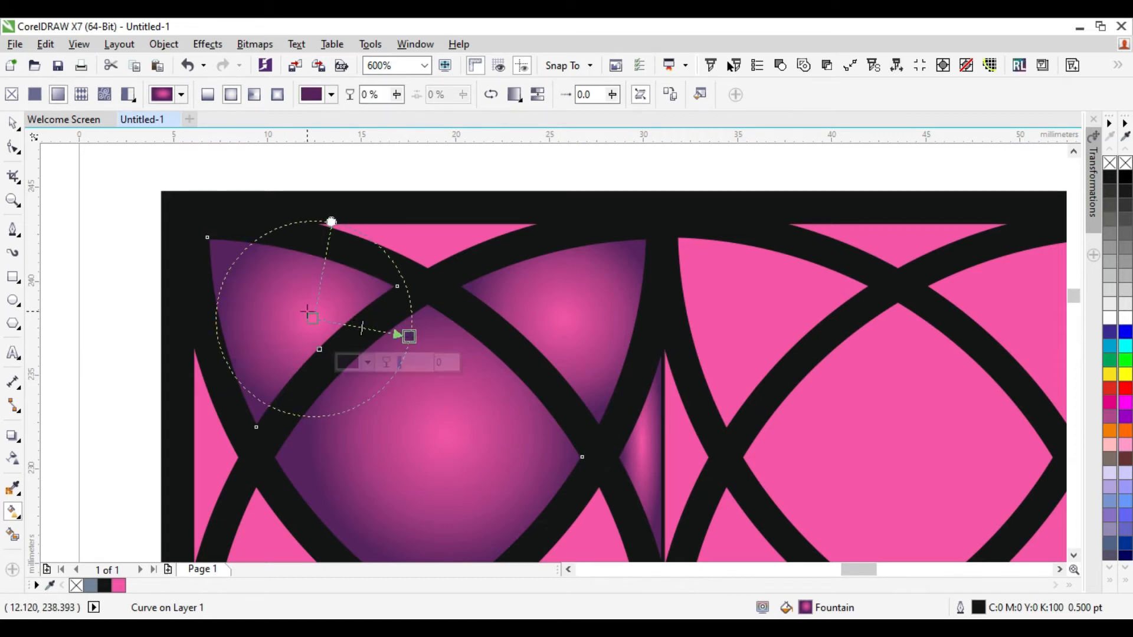
{"action": "left_click_drag", "start_coordinate": [313, 316], "coordinate": [278, 302]}
{"action": "left_click", "coordinate": [408, 337]}
{"action": "left_click_drag", "start_coordinate": [397, 334], "coordinate": [381, 322]}
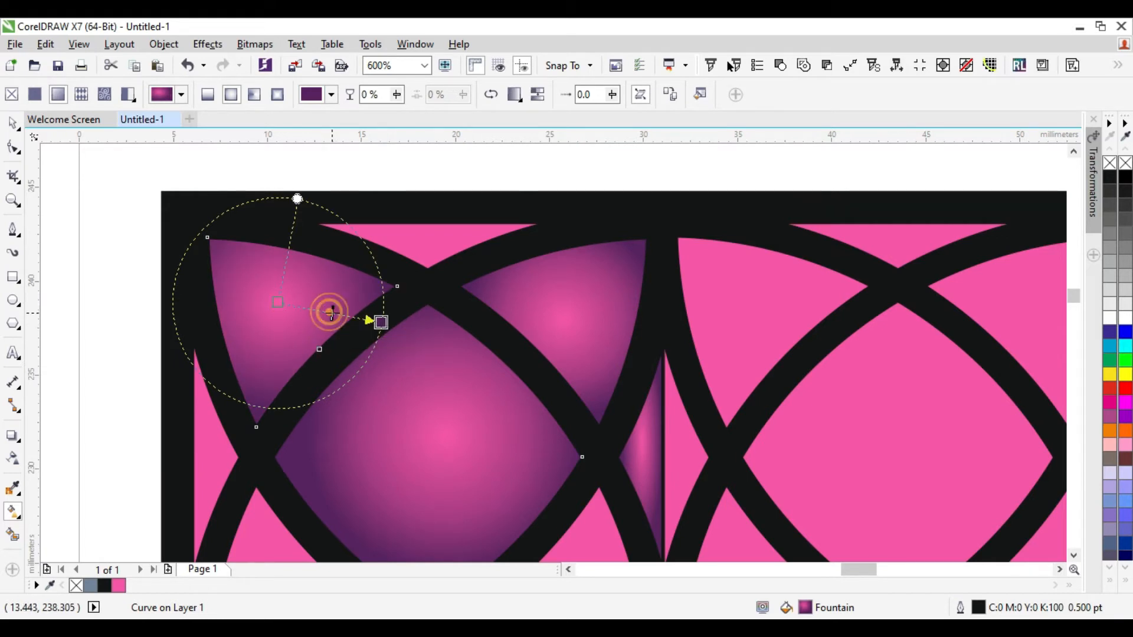
Move the centre shape's gradient origin to the exact middle of the shape
{"action": "left_click", "coordinate": [419, 413]}
{"action": "left_click_drag", "start_coordinate": [445, 434], "coordinate": [429, 458]}
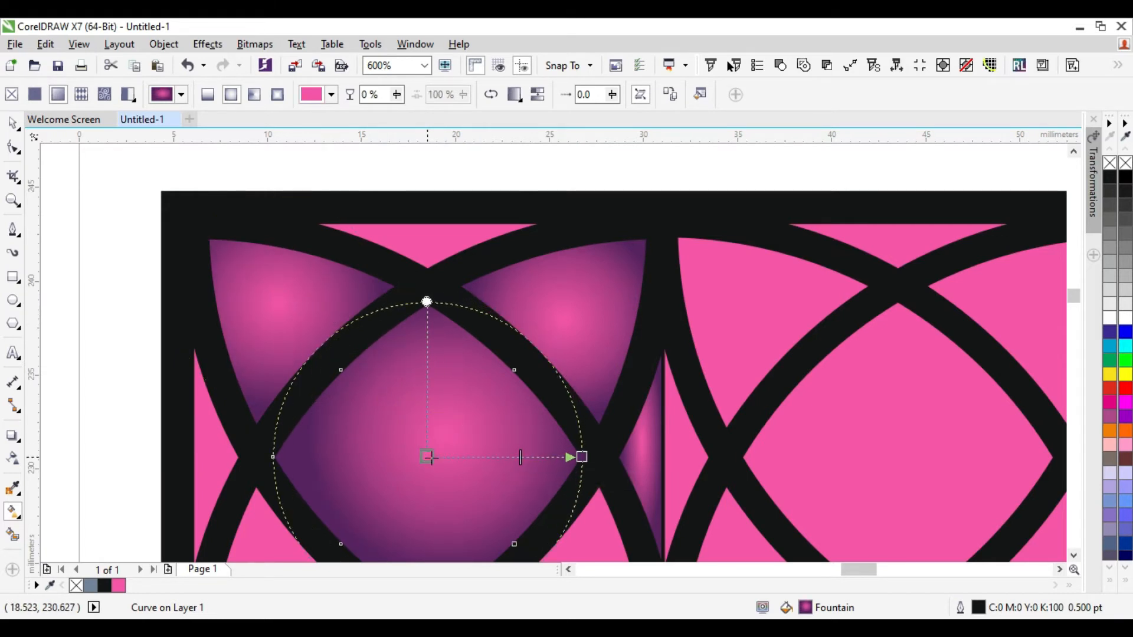
Shrink the centre shape's circular gradient slightly so its purple end sits just inside the shape's right corner
{"action": "left_click_drag", "start_coordinate": [427, 302], "coordinate": [442, 305]}
{"action": "left_click_drag", "start_coordinate": [432, 461], "coordinate": [432, 460]}
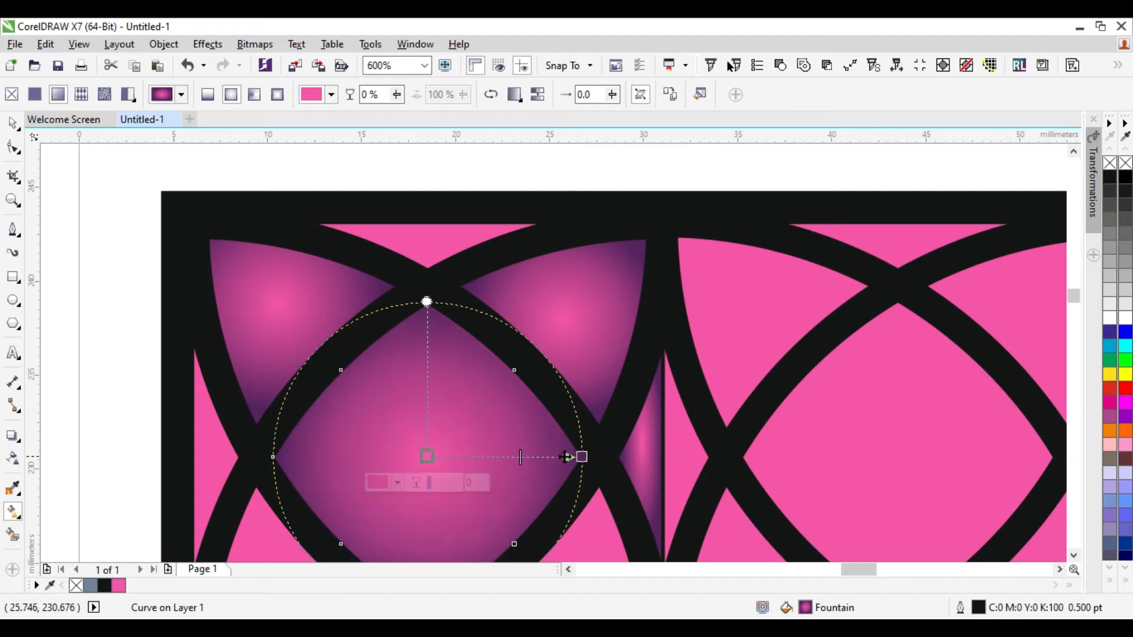
{"action": "left_click_drag", "start_coordinate": [521, 458], "coordinate": [512, 457]}
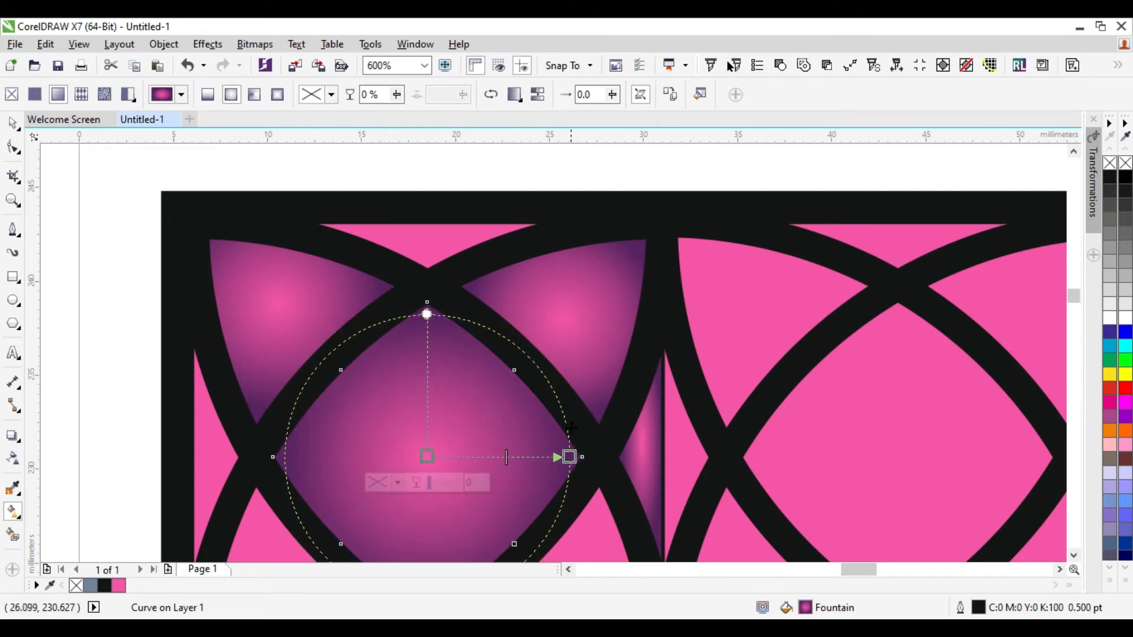
Shift the upper-right petal's gradient centre toward the petal's outer corner and reduce the gradient's radius
{"action": "left_click", "coordinate": [576, 332]}
{"action": "left_click_drag", "start_coordinate": [557, 317], "coordinate": [580, 305]}
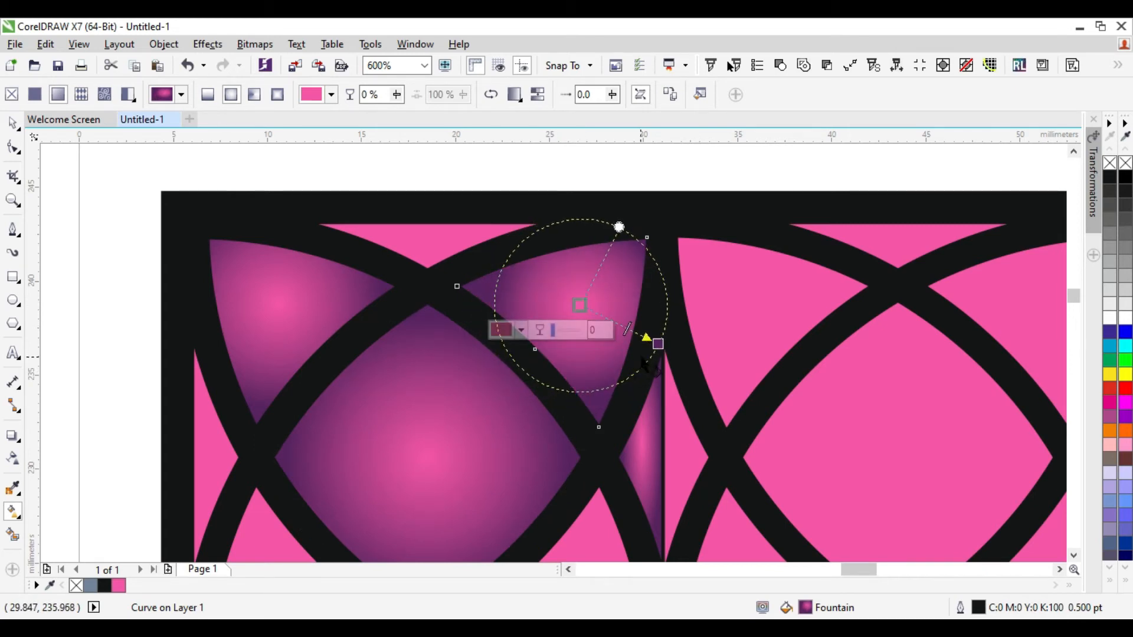
{"action": "left_click_drag", "start_coordinate": [659, 344], "coordinate": [649, 341]}
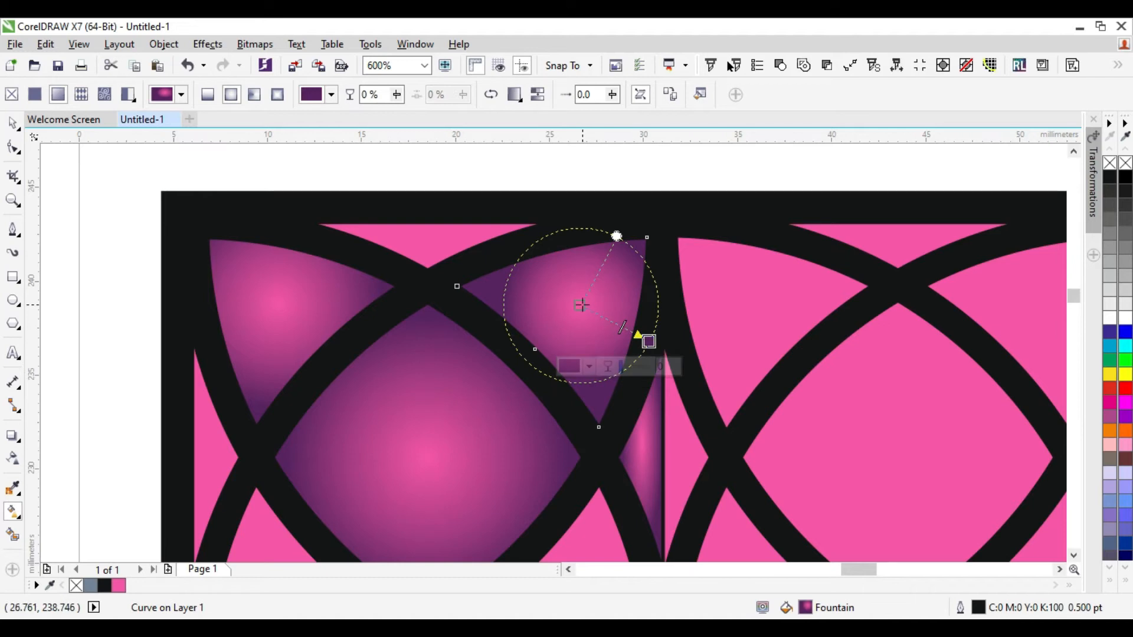
{"action": "left_click", "coordinate": [23, 129]}
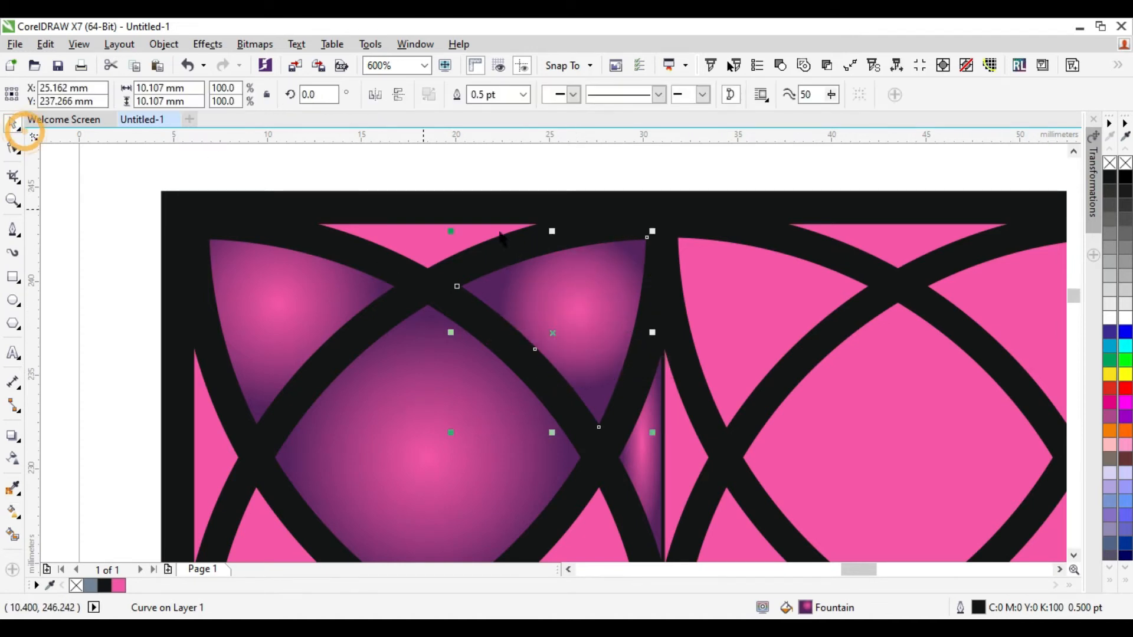
Remove the outline from the narrow gradient-filled sliver at the first motif's right edge
{"action": "scroll", "coordinate": [614, 322], "scroll_direction": "down", "scroll_amount": 1}
{"action": "scroll", "coordinate": [651, 404], "scroll_direction": "up", "scroll_amount": 2}
{"action": "left_click", "coordinate": [554, 359]}
{"action": "scroll", "coordinate": [408, 441], "scroll_direction": "down", "scroll_amount": 1}
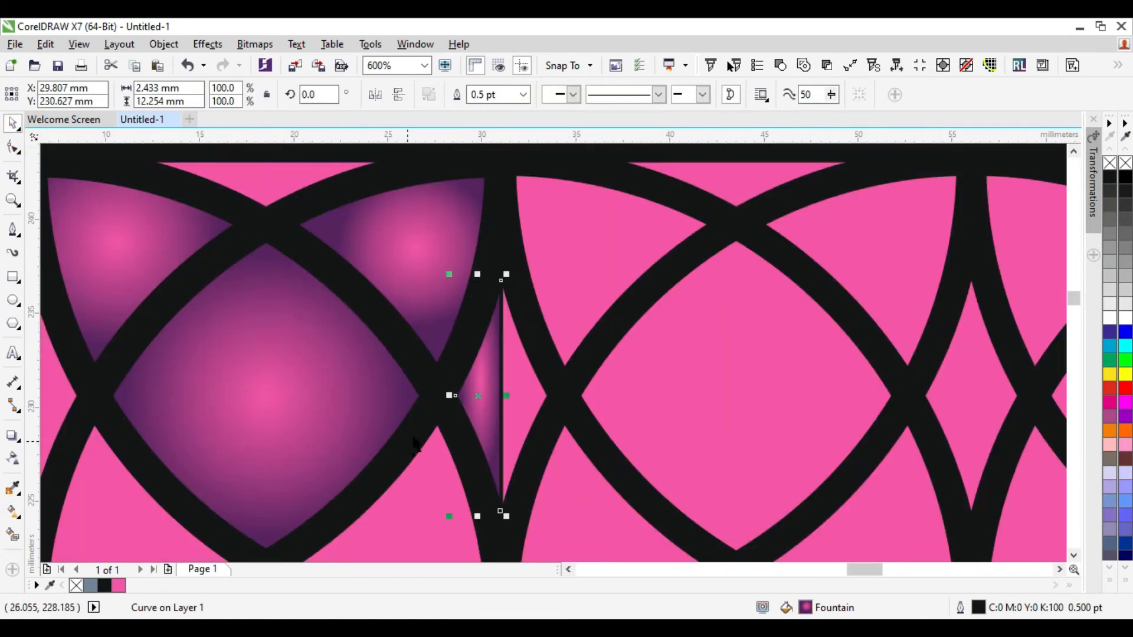
{"action": "left_click", "coordinate": [505, 303]}
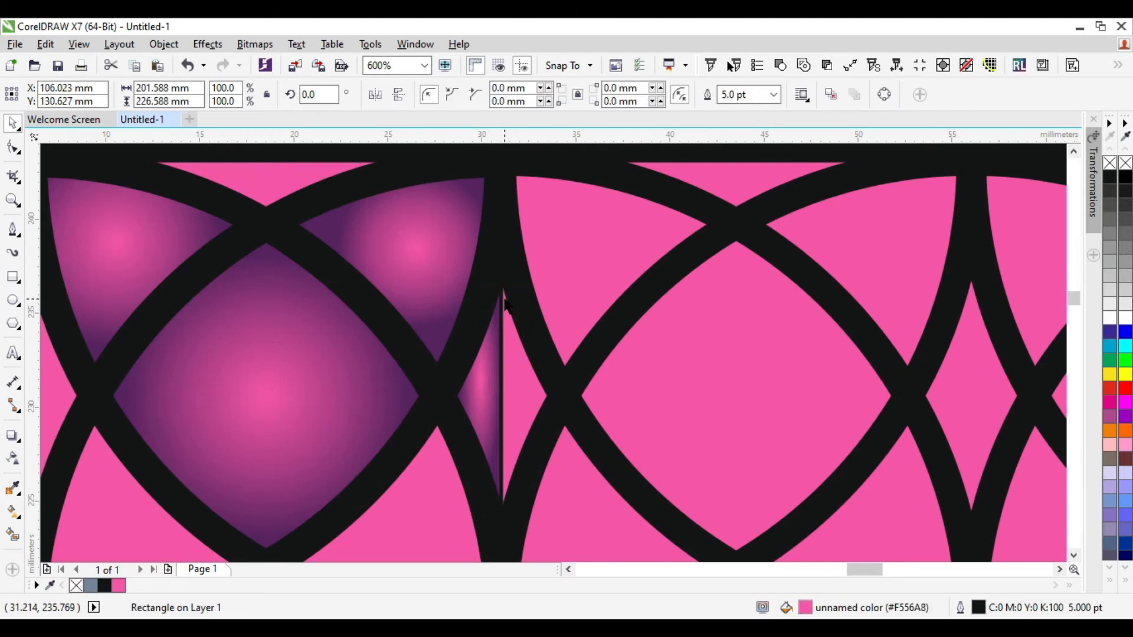
{"action": "left_click", "coordinate": [502, 296]}
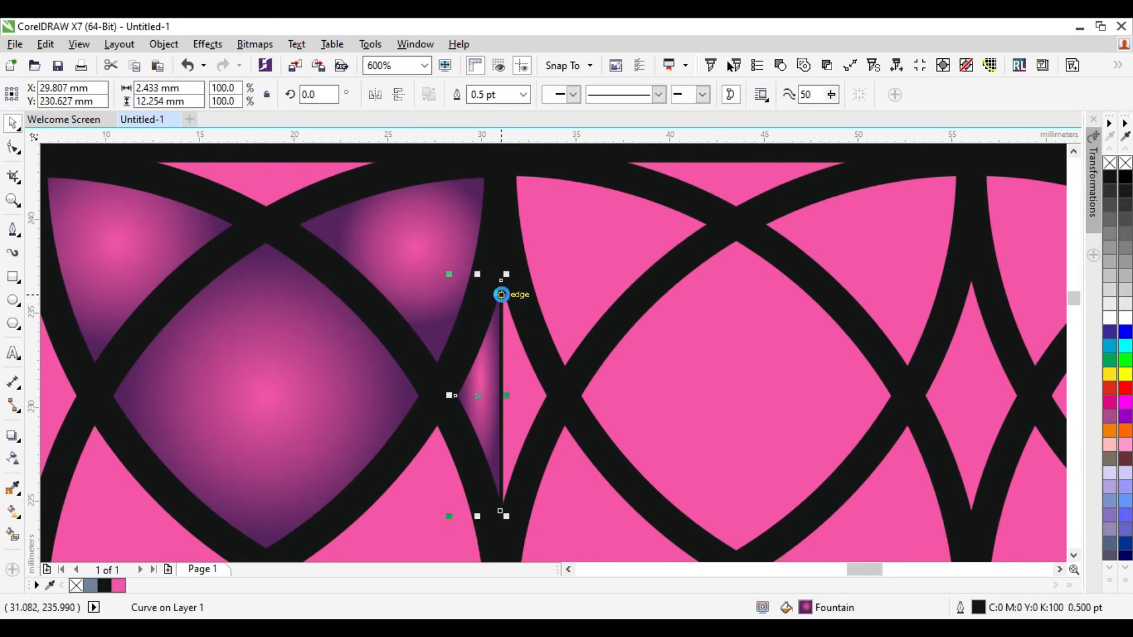
{"action": "key", "text": "Delete"}
{"action": "left_click", "coordinate": [502, 296]}
{"action": "key", "text": "Delete"}
{"action": "key", "text": "ctrl+z"}
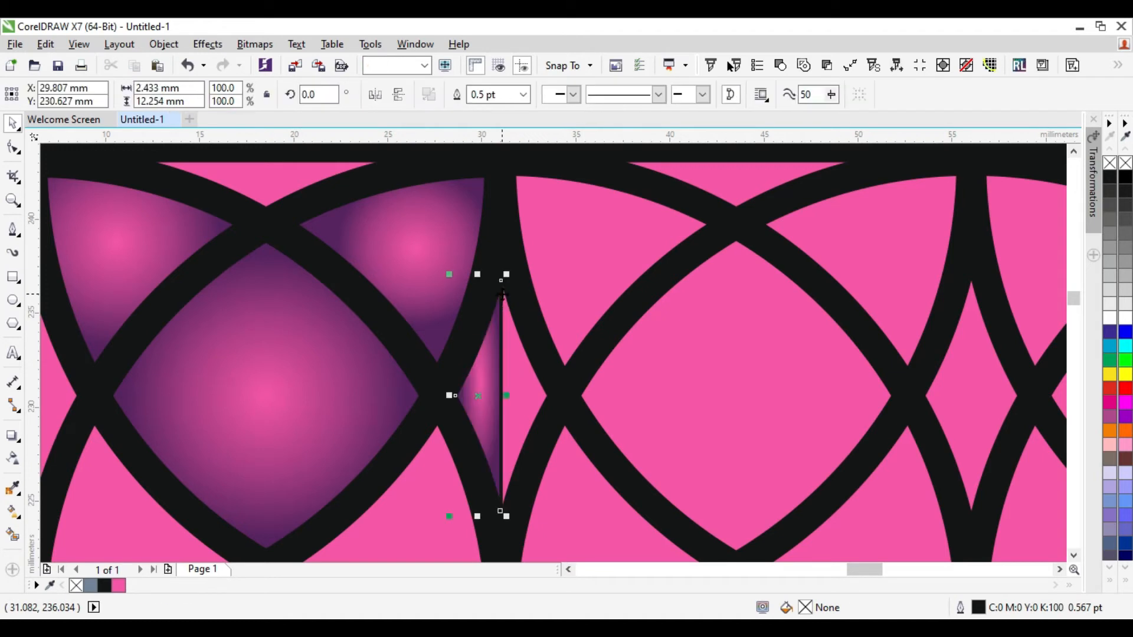
{"action": "right_click", "coordinate": [1110, 163]}
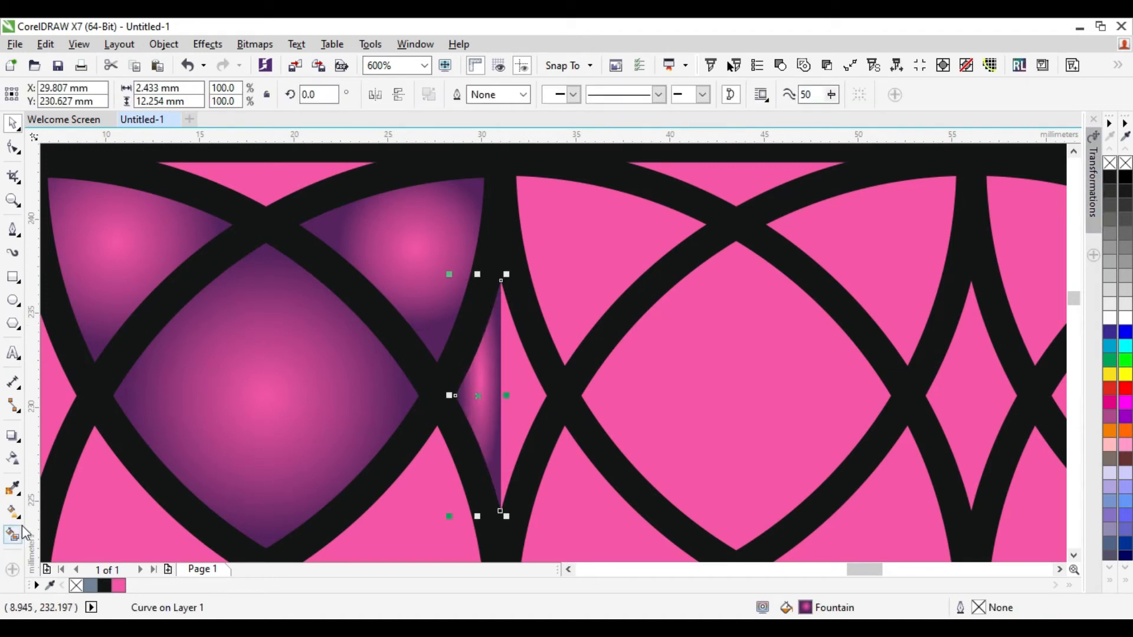
Reorient the right-edge sliver's elliptical gradient so its purple end lies on the sliver's pointed left corner
{"action": "left_click", "coordinate": [13, 511]}
{"action": "scroll", "coordinate": [490, 413], "scroll_direction": "up", "scroll_amount": 1}
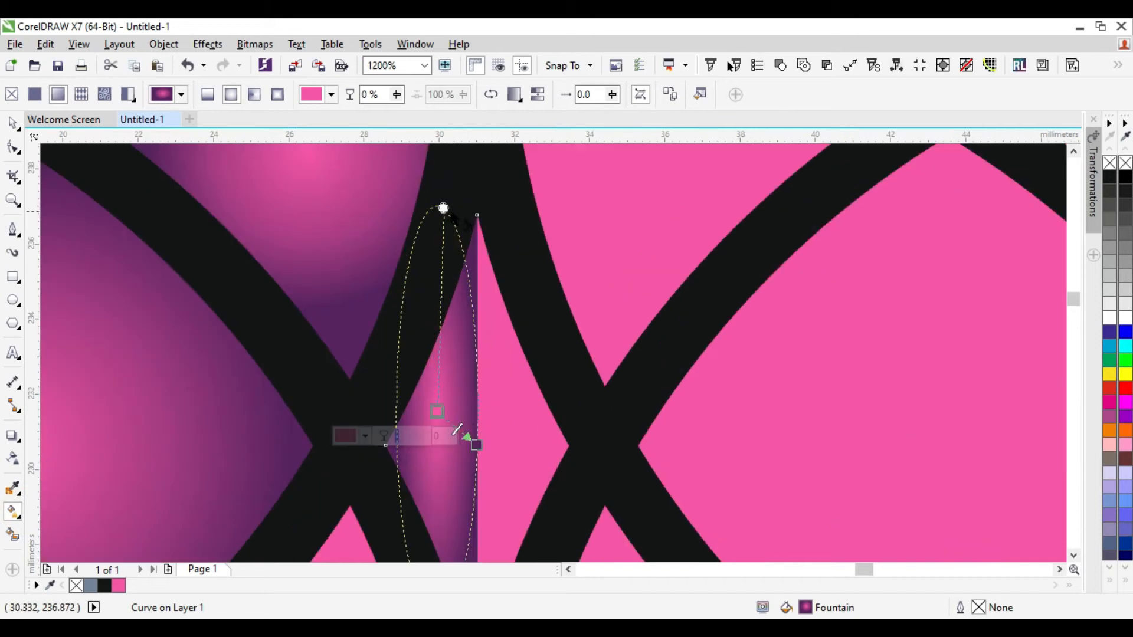
{"action": "left_click_drag", "start_coordinate": [443, 208], "coordinate": [453, 349]}
{"action": "left_click_drag", "start_coordinate": [482, 446], "coordinate": [506, 443]}
{"action": "scroll", "coordinate": [506, 443], "scroll_direction": "down", "scroll_amount": 1}
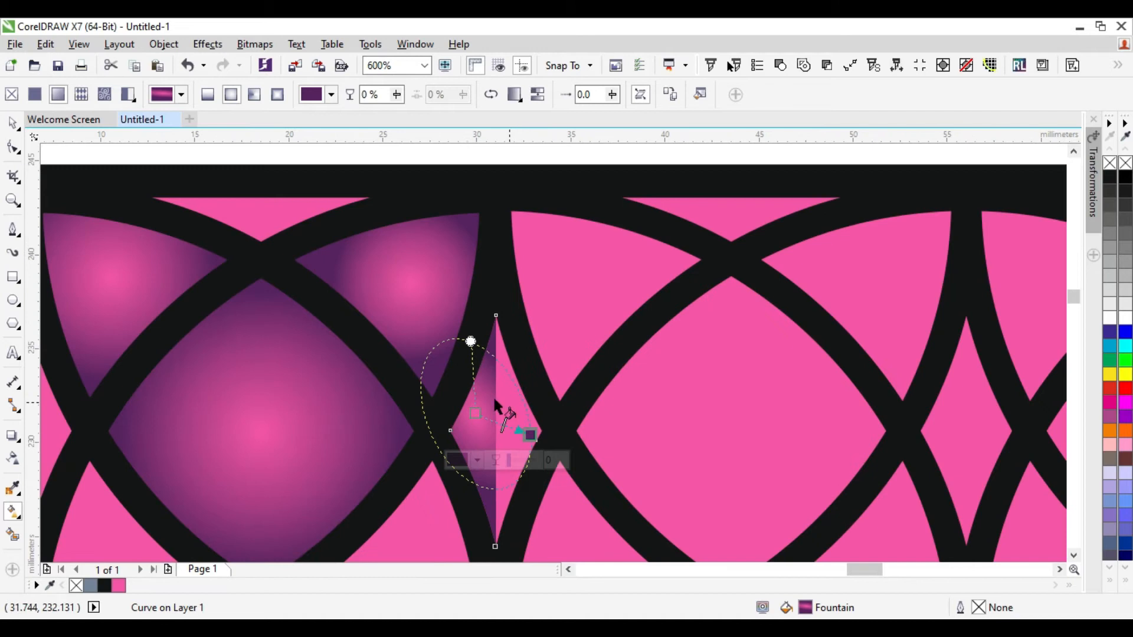
{"action": "left_click_drag", "start_coordinate": [470, 341], "coordinate": [495, 351]}
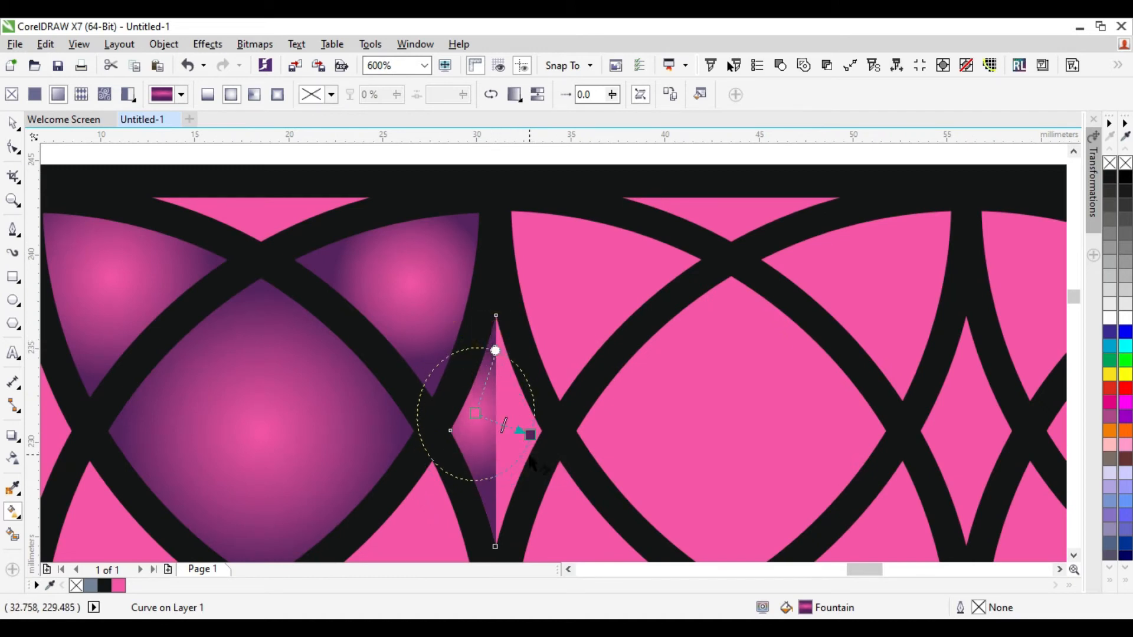
{"action": "left_click_drag", "start_coordinate": [530, 440], "coordinate": [447, 460]}
{"action": "left_click_drag", "start_coordinate": [530, 440], "coordinate": [489, 371]}
Centre the sliver's gradient on the middle of its straight edge and stretch the ellipse upright to reach both tips
{"action": "scroll", "coordinate": [477, 429], "scroll_direction": "up", "scroll_amount": 1}
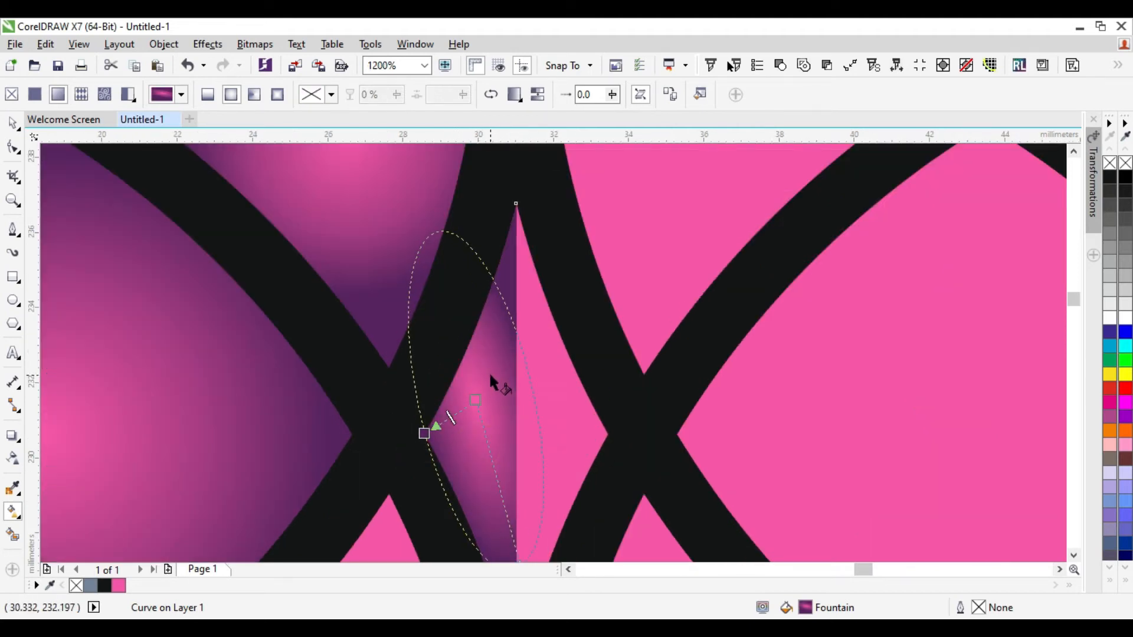
{"action": "scroll", "coordinate": [489, 372], "scroll_direction": "down", "scroll_amount": 1}
{"action": "left_click_drag", "start_coordinate": [505, 471], "coordinate": [478, 481]}
{"action": "left_click_drag", "start_coordinate": [486, 388], "coordinate": [504, 396]}
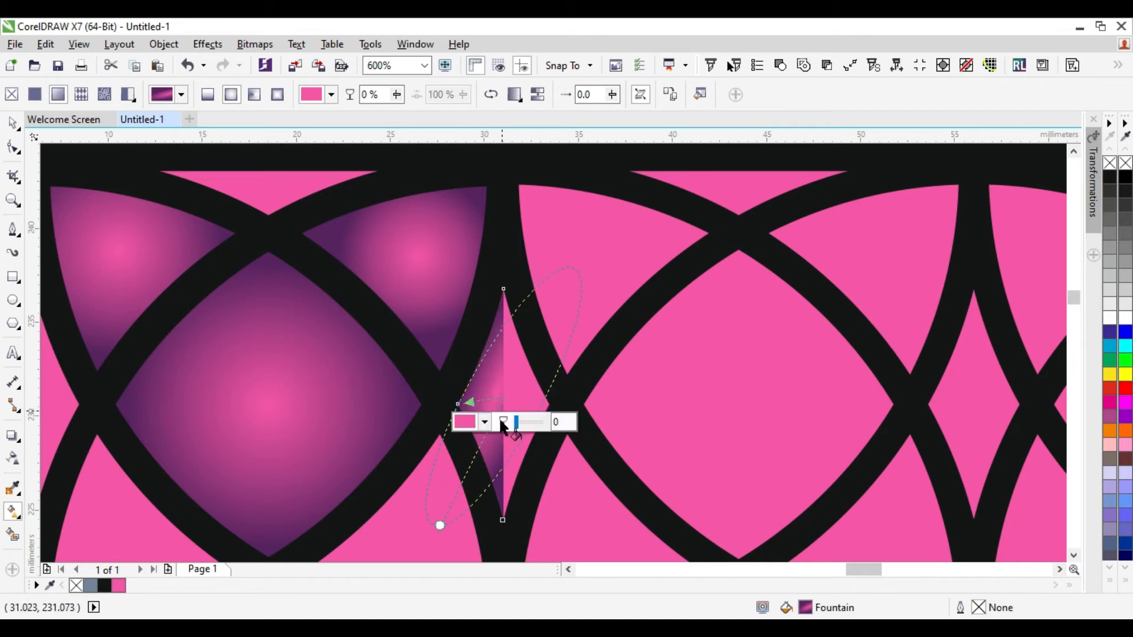
{"action": "left_click_drag", "start_coordinate": [440, 525], "coordinate": [514, 522]}
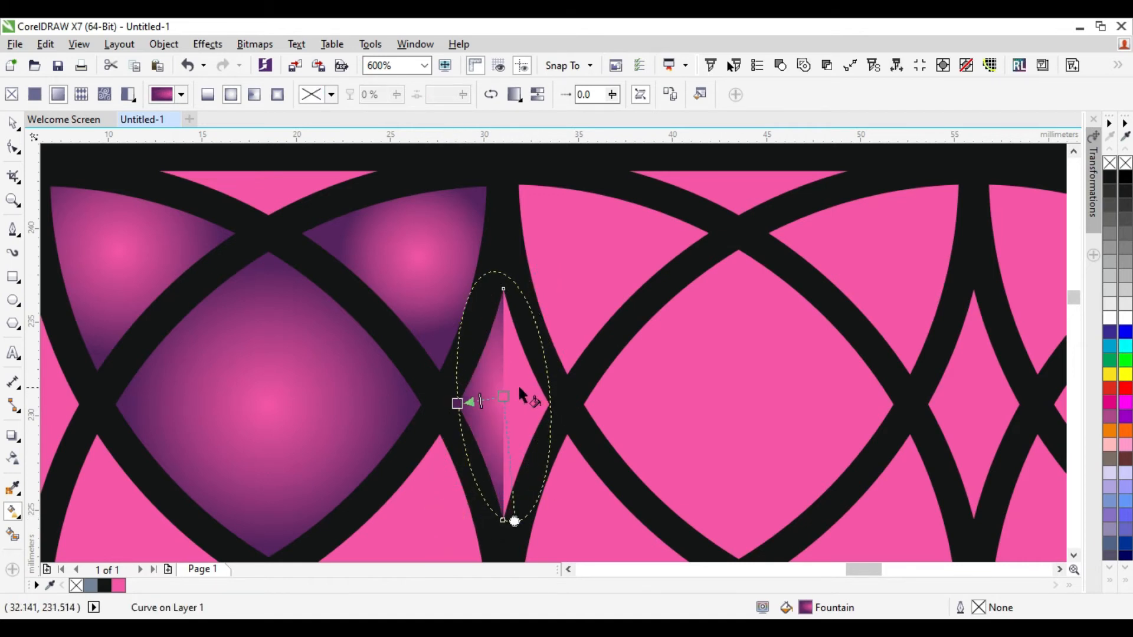
{"action": "left_click_drag", "start_coordinate": [502, 394], "coordinate": [504, 400]}
{"action": "left_click_drag", "start_coordinate": [494, 526], "coordinate": [495, 524]}
{"action": "scroll", "coordinate": [496, 387], "scroll_direction": "up", "scroll_amount": 1}
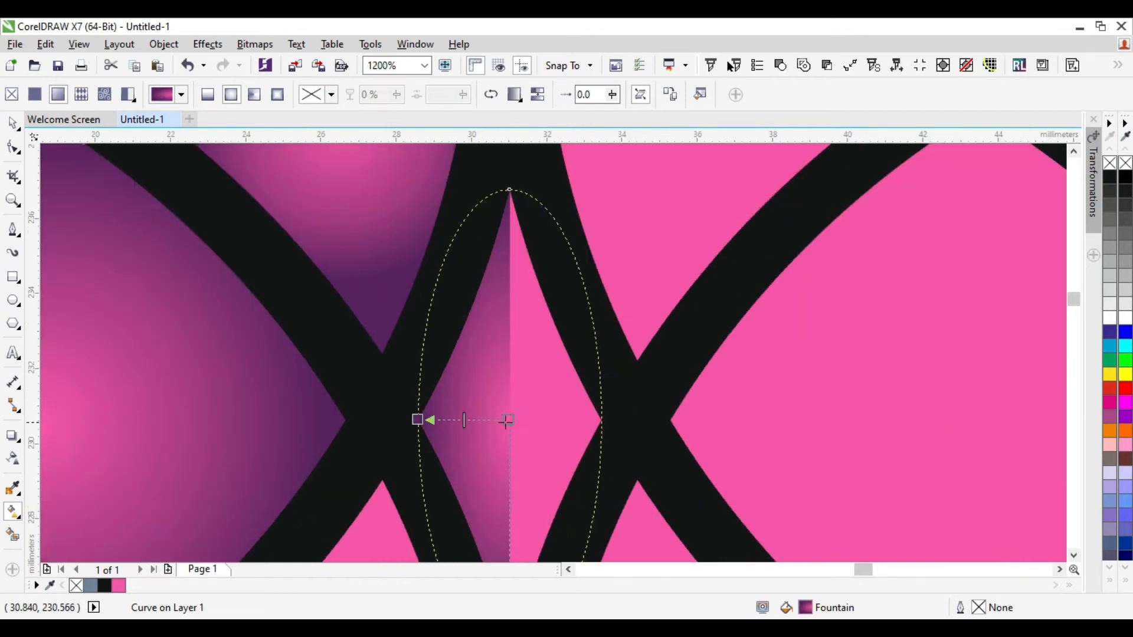
{"action": "left_click", "coordinate": [510, 420]}
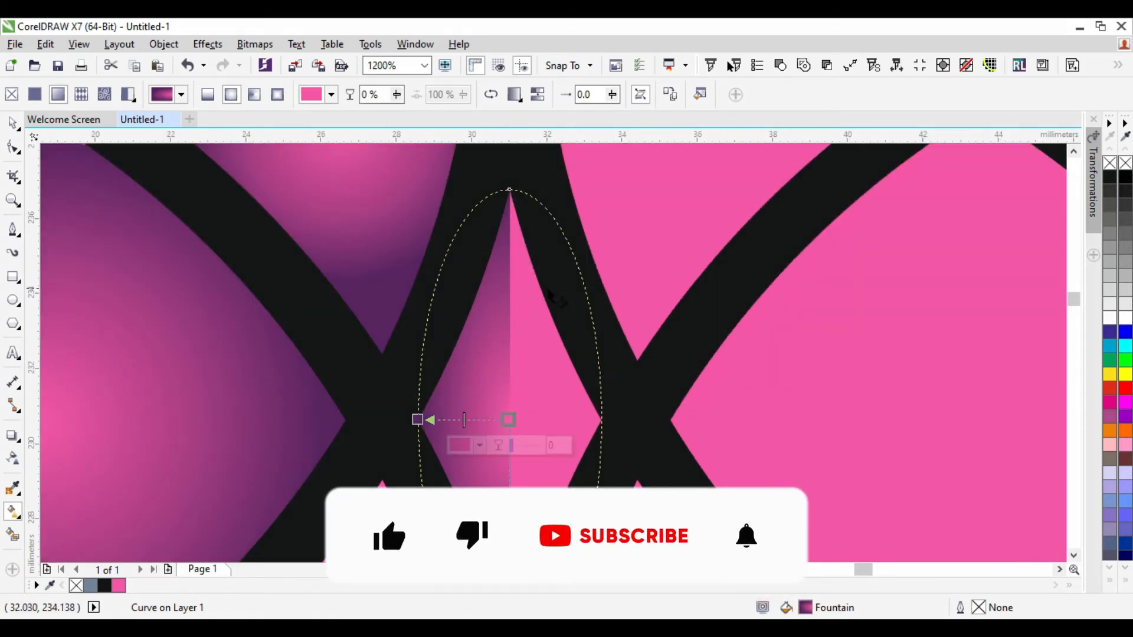
Copy the gradient sliver toward the top of the first motif and rotate the copy to 90 degrees
{"action": "left_click", "coordinate": [13, 122]}
{"action": "scroll", "coordinate": [555, 236], "scroll_direction": "down", "scroll_amount": 3}
{"action": "left_click", "coordinate": [272, 203]}
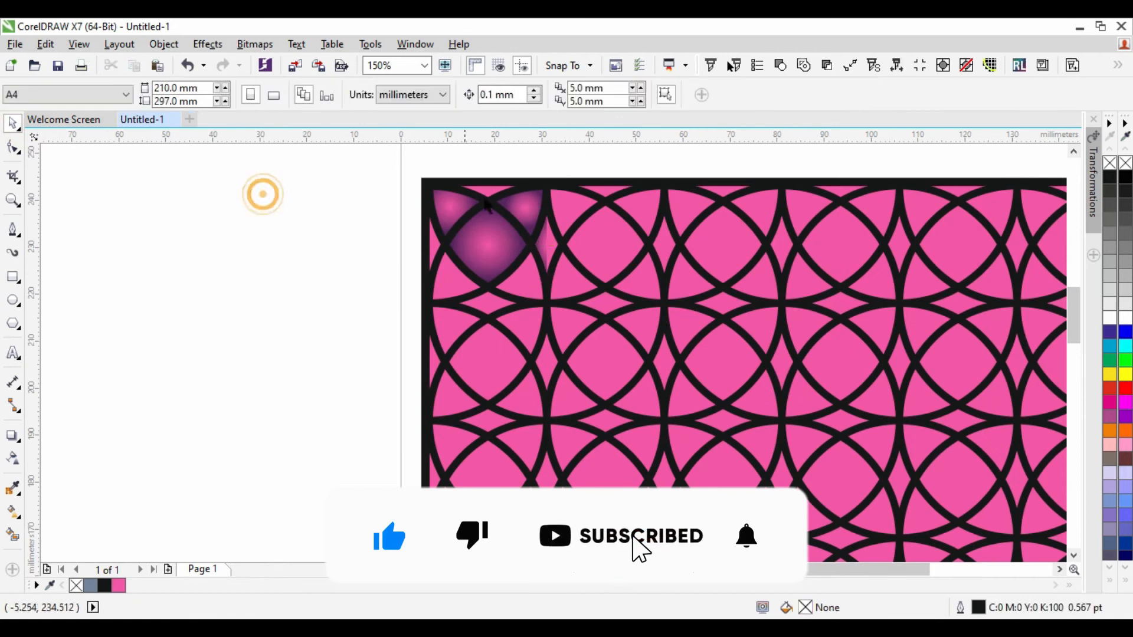
{"action": "scroll", "coordinate": [560, 252], "scroll_direction": "up", "scroll_amount": 1}
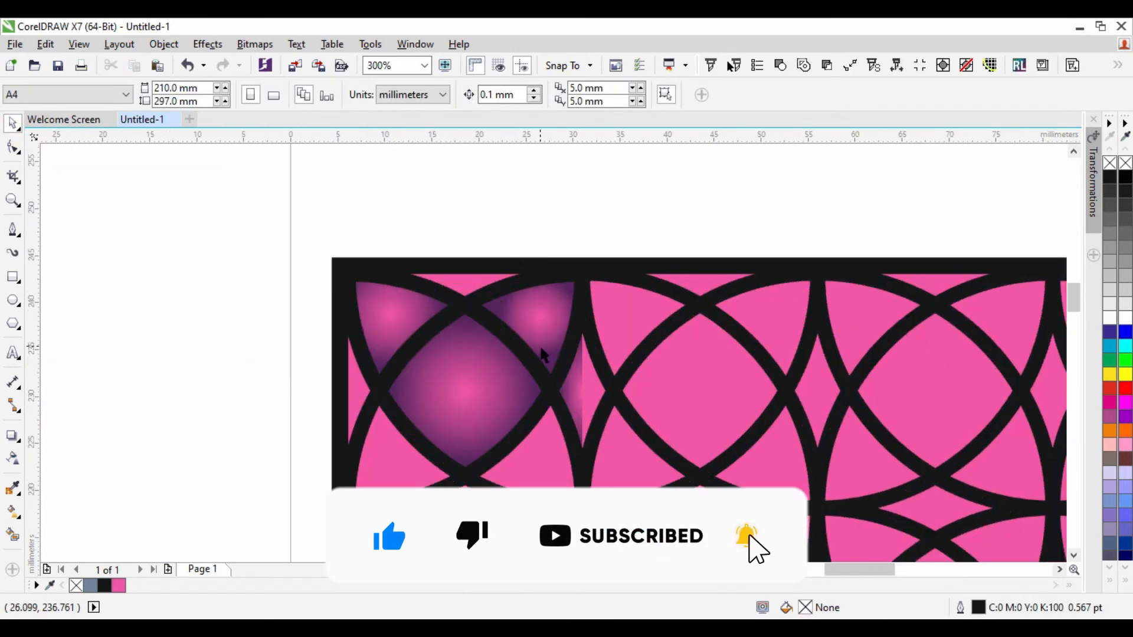
{"action": "left_click_drag", "start_coordinate": [572, 378], "coordinate": [496, 298]}
{"action": "right_click", "coordinate": [496, 298]}
{"action": "left_click", "coordinate": [497, 298]}
{"action": "left_click_drag", "start_coordinate": [477, 249], "coordinate": [477, 298]}
Snap the rotated sliver into the gap at the top edge of the first motif
{"action": "scroll", "coordinate": [476, 298], "scroll_direction": "up", "scroll_amount": 1}
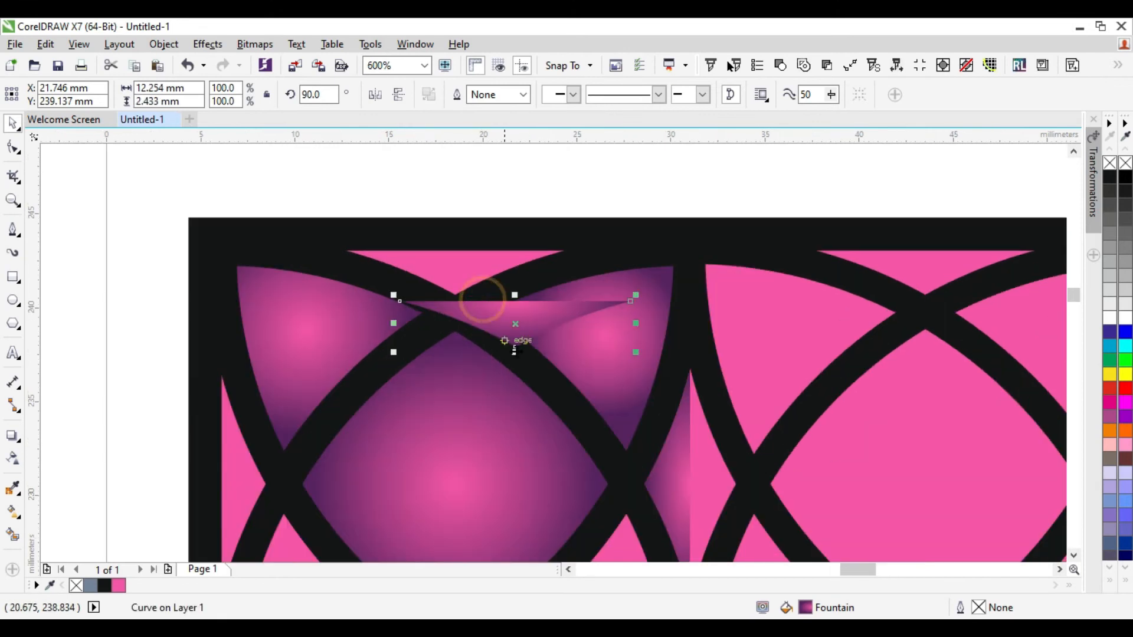
{"action": "left_click_drag", "start_coordinate": [516, 349], "coordinate": [515, 285]}
{"action": "key", "text": "ctrl+z"}
{"action": "left_click", "coordinate": [519, 325]}
{"action": "left_click", "coordinate": [529, 326]}
{"action": "left_click_drag", "start_coordinate": [520, 348], "coordinate": [466, 290]}
Copy the top sliver into the first motif's bottom gap and mirror it vertically
{"action": "scroll", "coordinate": [469, 236], "scroll_direction": "down", "scroll_amount": 1}
{"action": "left_click_drag", "start_coordinate": [464, 237], "coordinate": [468, 383]}
{"action": "left_click", "coordinate": [399, 95]}
{"action": "scroll", "coordinate": [505, 425], "scroll_direction": "up", "scroll_amount": 1}
Copy the bottom sliver, rotate the copy to 180 degrees and fit it into the first motif's left-edge gap
{"action": "left_click_drag", "start_coordinate": [441, 266], "coordinate": [352, 281]}
{"action": "scroll", "coordinate": [422, 391], "scroll_direction": "down", "scroll_amount": 1}
{"action": "left_click", "coordinate": [352, 281]}
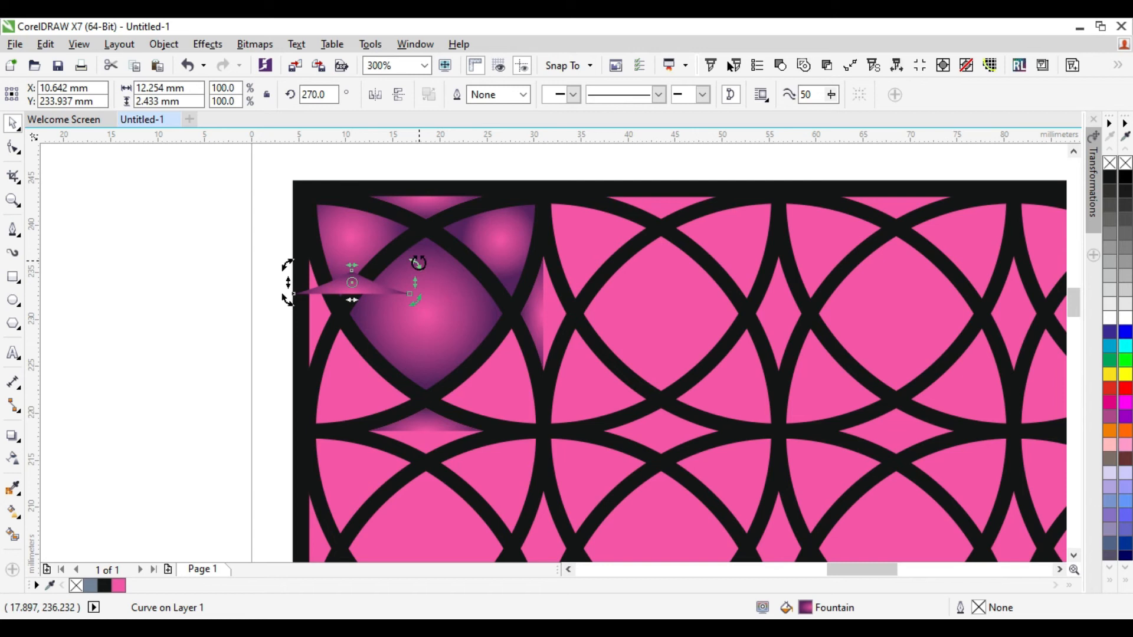
{"action": "left_click_drag", "start_coordinate": [412, 256], "coordinate": [369, 370]}
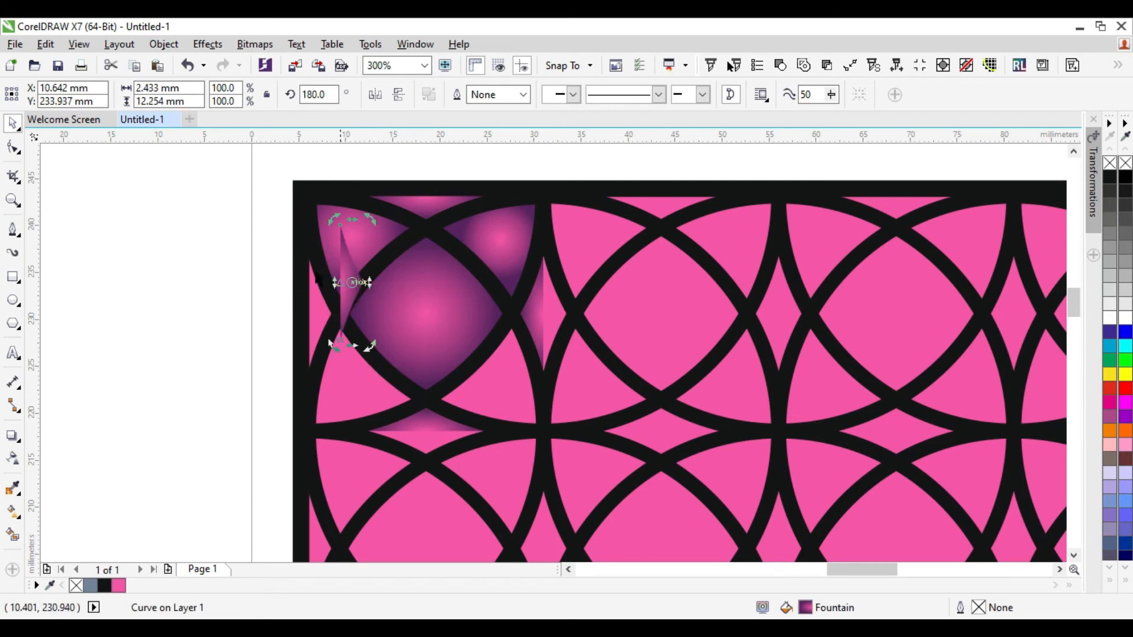
{"action": "scroll", "coordinate": [316, 274], "scroll_direction": "up", "scroll_amount": 1}
{"action": "left_click", "coordinate": [420, 299]}
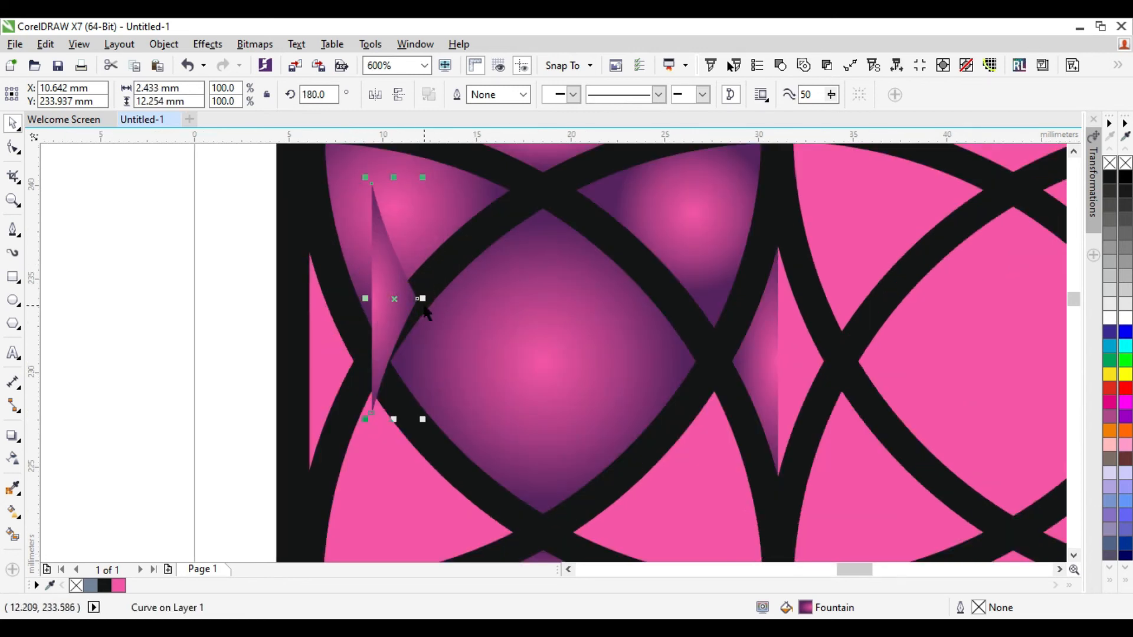
{"action": "left_click_drag", "start_coordinate": [420, 300], "coordinate": [353, 361]}
{"action": "key", "text": "ctrl+z"}
{"action": "scroll", "coordinate": [354, 348], "scroll_direction": "down", "scroll_amount": 2}
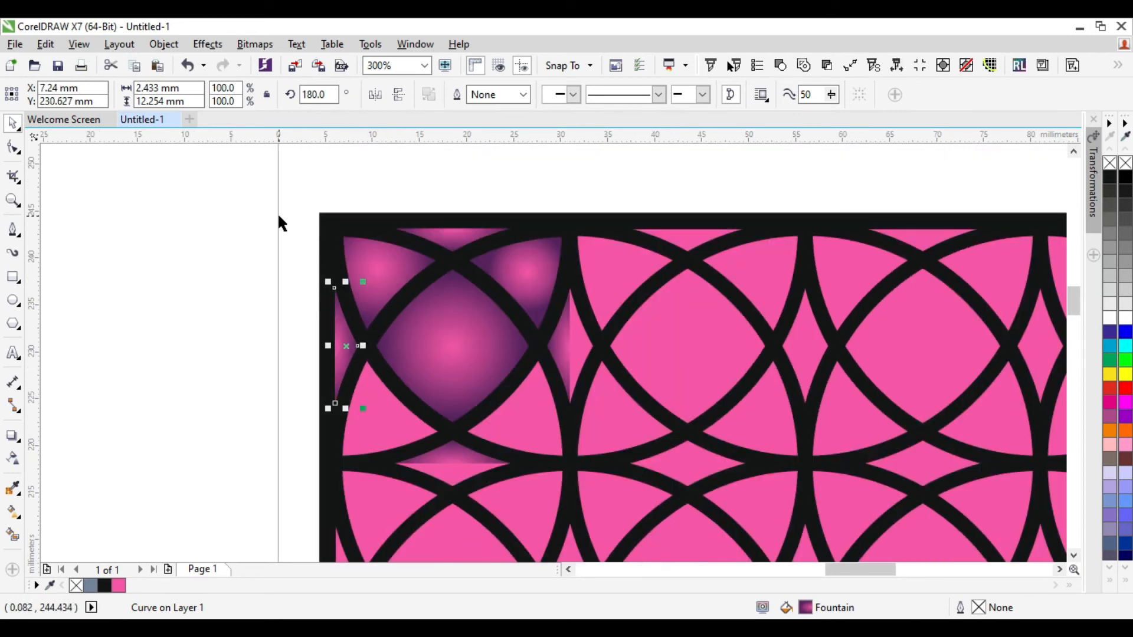
Select the two upper gradient petals and mirror a copy of them downward into the motif's lower petals
{"action": "left_click_drag", "start_coordinate": [273, 178], "coordinate": [653, 488]}
{"action": "left_click", "coordinate": [362, 274]}
{"action": "left_click", "coordinate": [525, 255], "text": "shift"}
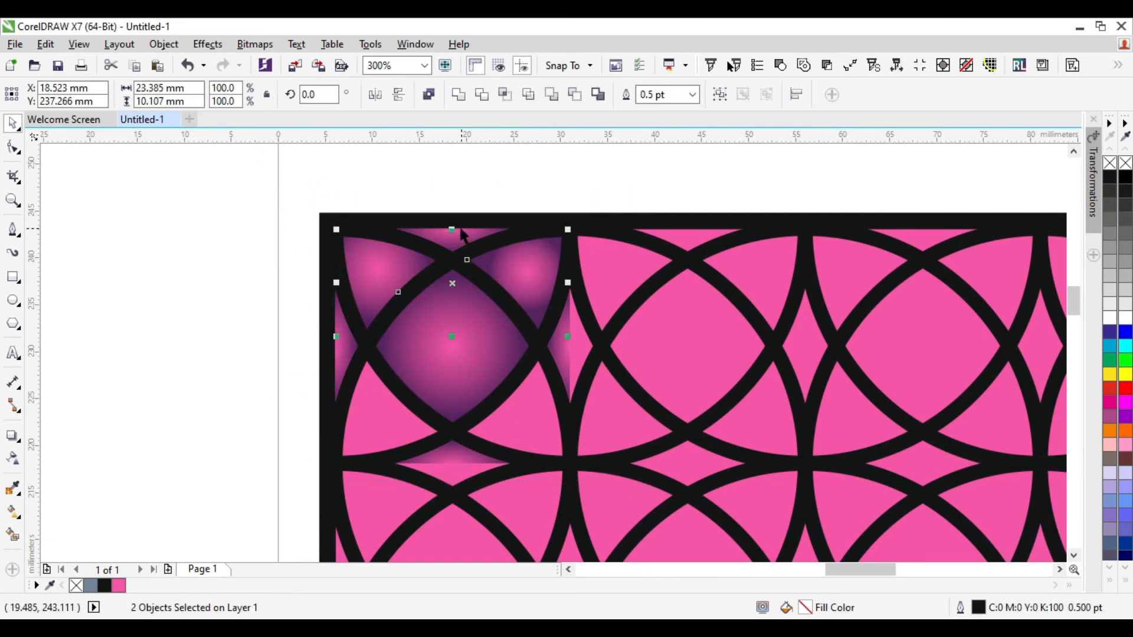
{"action": "left_click_drag", "start_coordinate": [452, 229], "coordinate": [438, 431]}
Select all nine gradient pieces of the first motif and group them
{"action": "scroll", "coordinate": [312, 304], "scroll_direction": "down", "scroll_amount": 1}
{"action": "left_click_drag", "start_coordinate": [263, 225], "coordinate": [480, 432]}
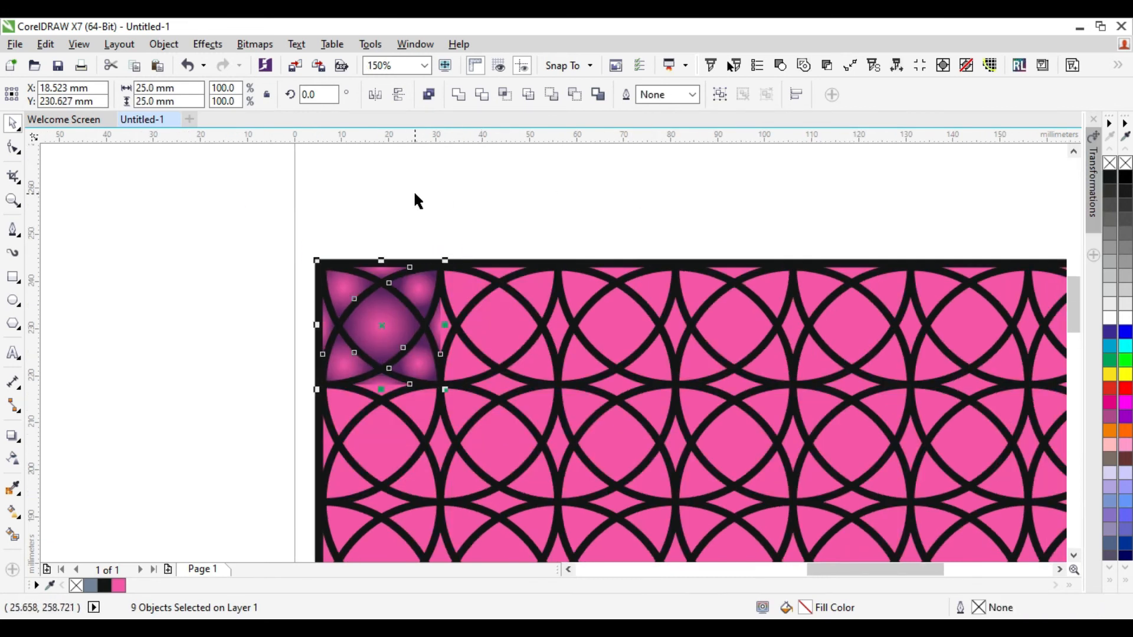
{"action": "key", "text": "ctrl+g"}
{"action": "key", "text": "ctrl+t"}
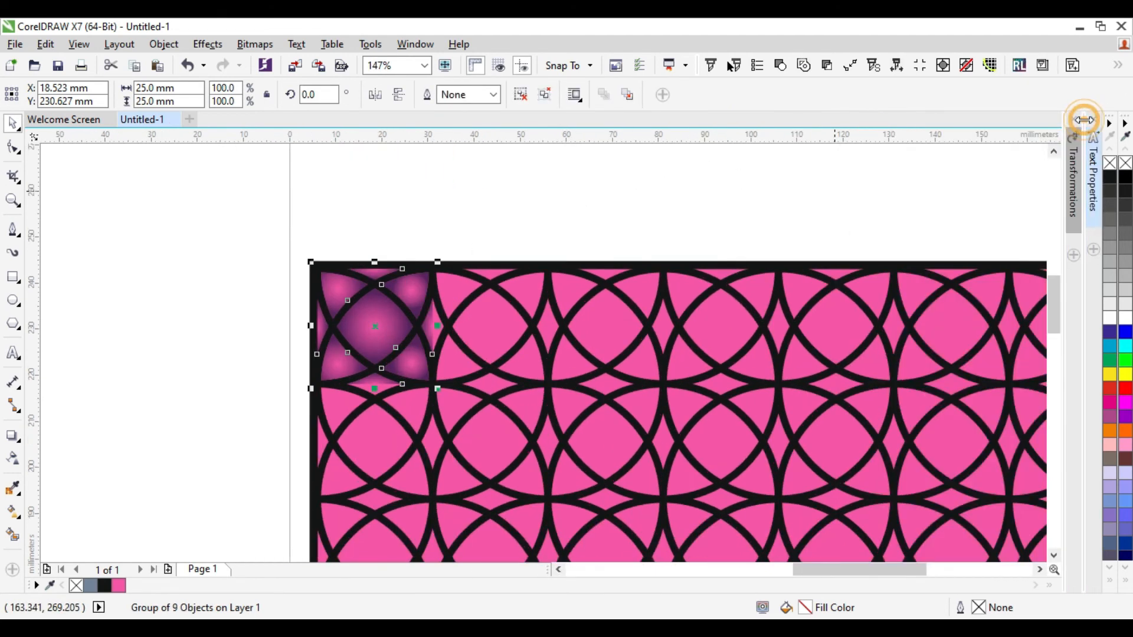
{"action": "left_click", "coordinate": [1094, 127]}
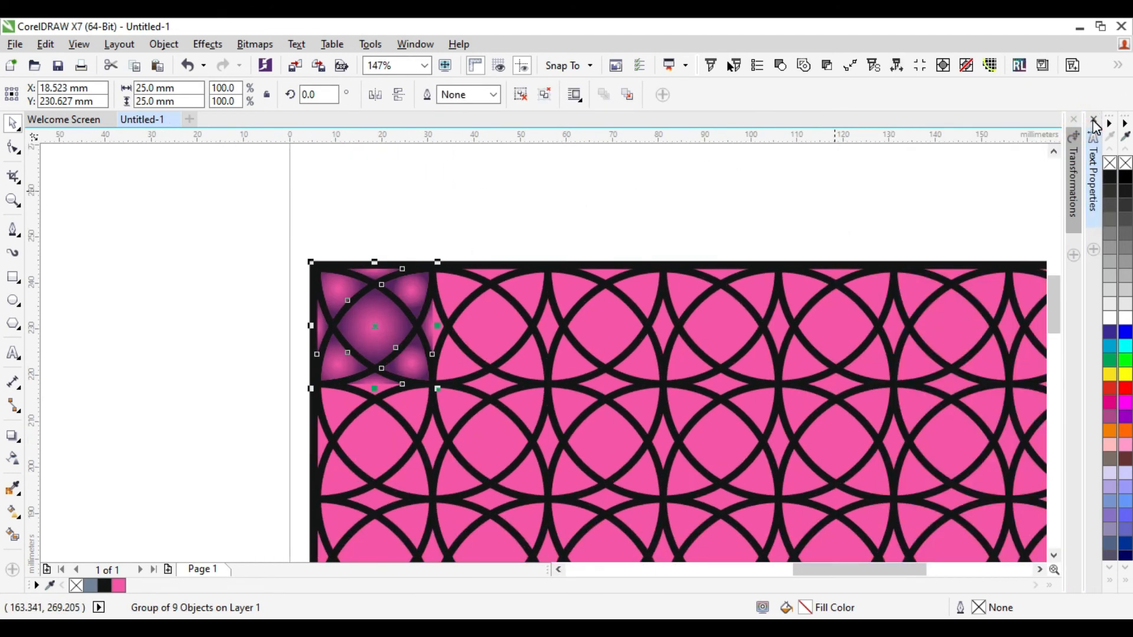
{"action": "left_click", "coordinate": [1080, 118]}
Copy the grouped gradient pieces 25 mm to the right onto the second motif of the top row
{"action": "left_click_drag", "start_coordinate": [217, 207], "coordinate": [472, 407]}
{"action": "scroll", "coordinate": [494, 369], "scroll_direction": "up", "scroll_amount": 1}
{"action": "left_click_drag", "start_coordinate": [135, 280], "coordinate": [372, 283]}
{"action": "scroll", "coordinate": [366, 230], "scroll_direction": "down", "scroll_amount": 4}
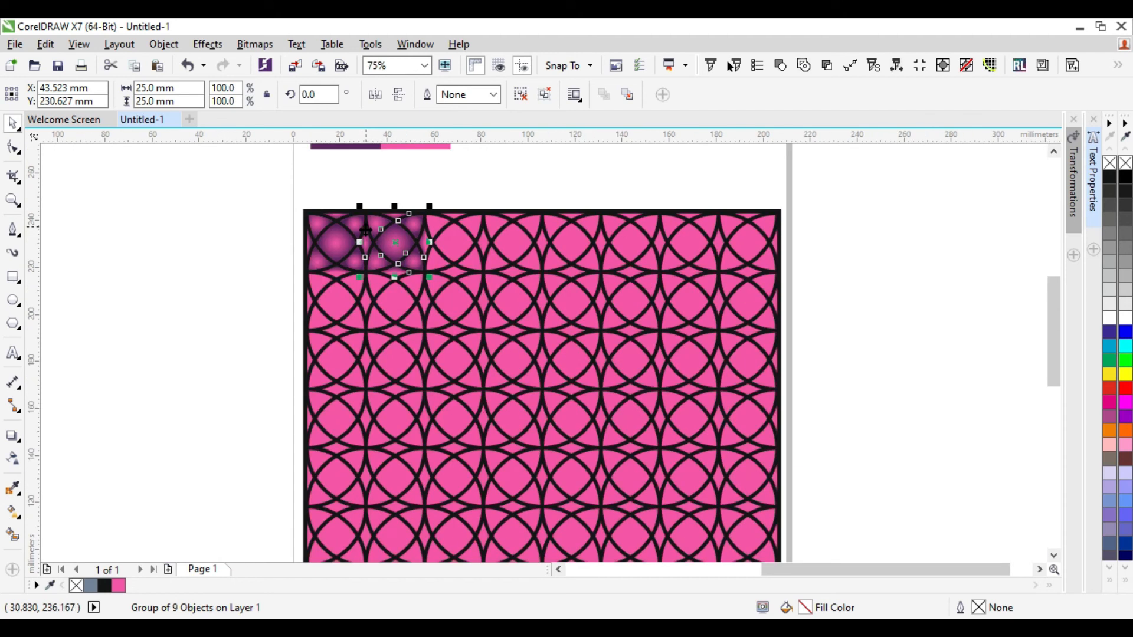
Try removing the pink fill from the frame's background rectangle
{"action": "left_click", "coordinate": [513, 212]}
{"action": "left_click", "coordinate": [1110, 164]}
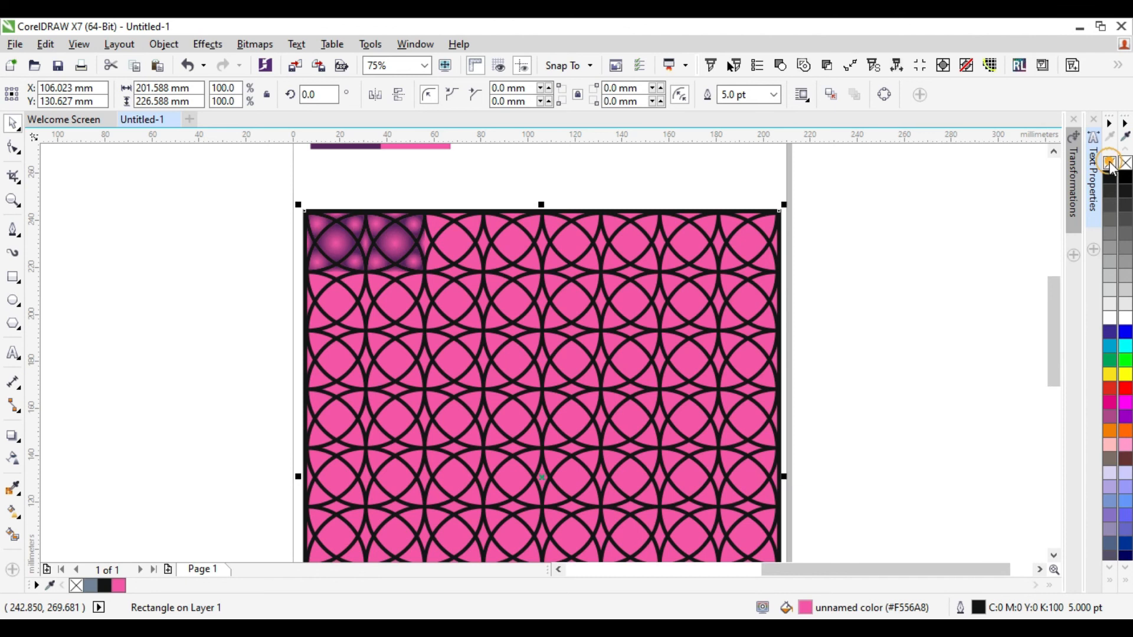
{"action": "scroll", "coordinate": [413, 219], "scroll_direction": "up", "scroll_amount": 2}
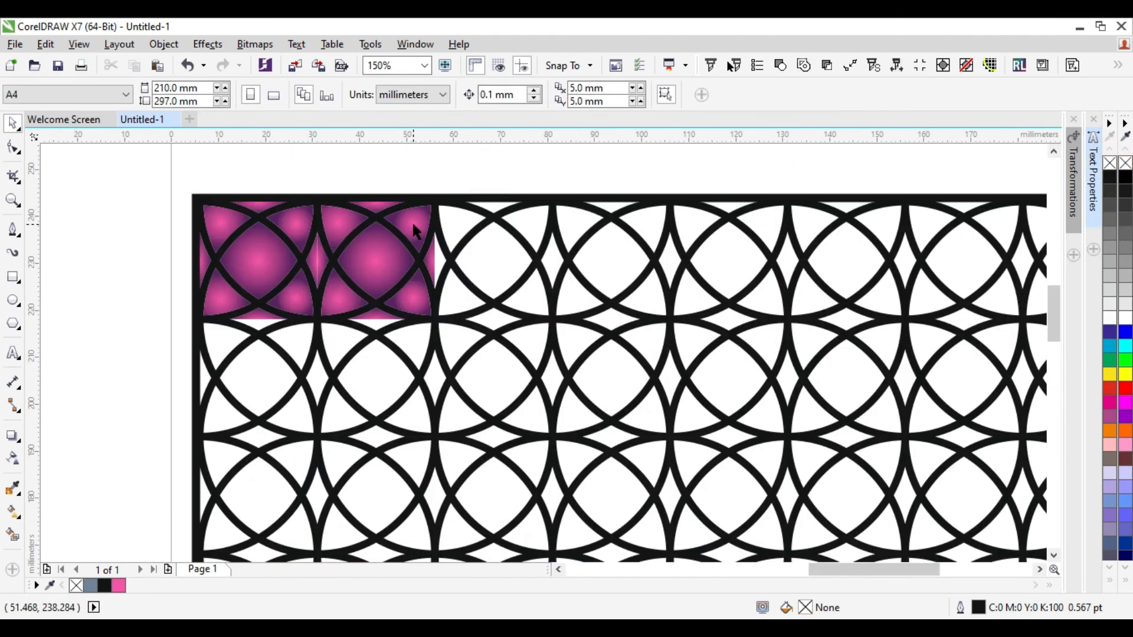
{"action": "key", "text": "ctrl+z"}
Copy the second motif's gradient group onto the third motif and repeat the duplication to the end of the top row
{"action": "left_click_drag", "start_coordinate": [457, 166], "coordinate": [274, 422]}
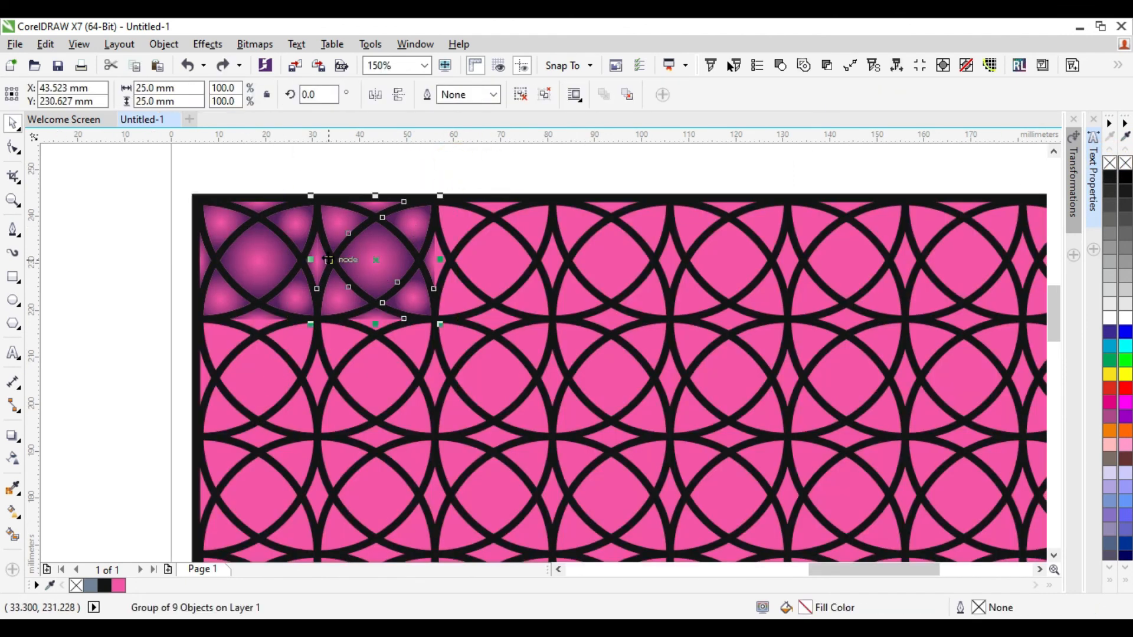
{"action": "left_click_drag", "start_coordinate": [316, 260], "coordinate": [435, 260]}
{"action": "key", "text": "ctrl+r"}
{"action": "key", "text": "ctrl+r"}
{"action": "key", "text": "ctrl+r"}
{"action": "key", "text": "ctrl+r"}
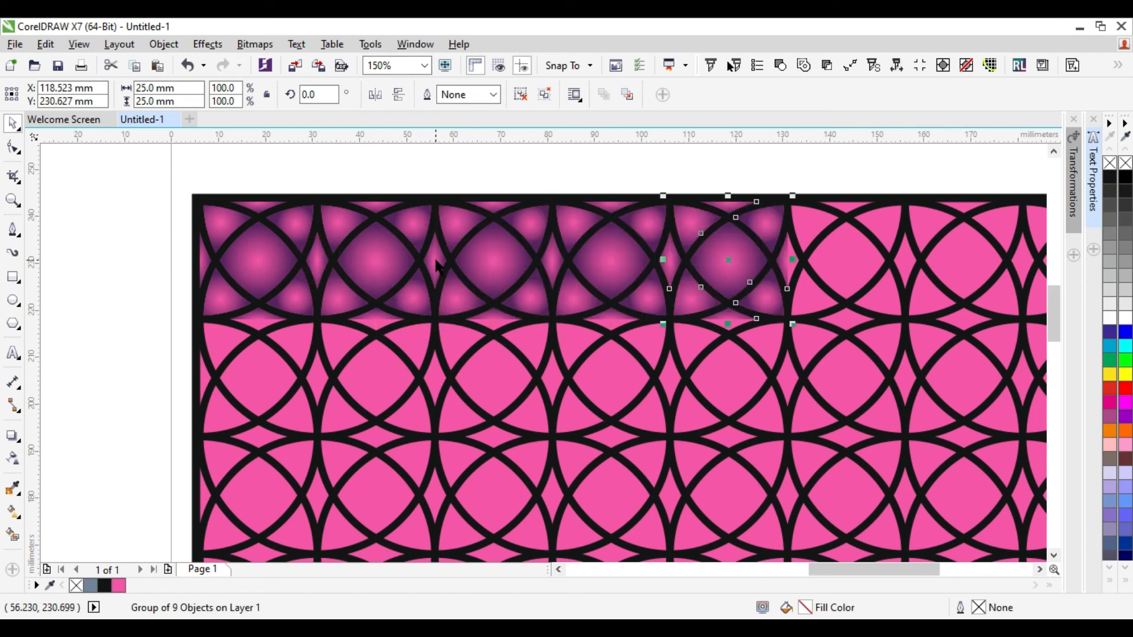
{"action": "key", "text": "ctrl+r"}
{"action": "scroll", "coordinate": [438, 266], "scroll_direction": "down", "scroll_amount": 2}
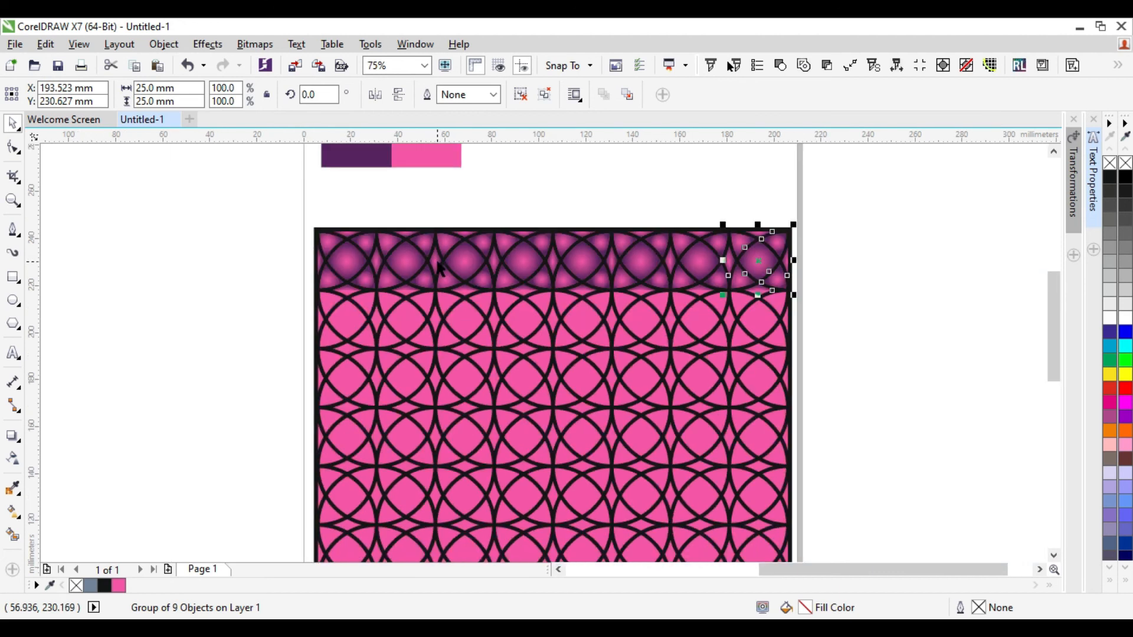
Select the eight gradient groups of the top row, copy them onto the second row, and repeat the duplication down to the bottom row
{"action": "left_click_drag", "start_coordinate": [891, 184], "coordinate": [236, 369]}
{"action": "scroll", "coordinate": [368, 230], "scroll_direction": "up", "scroll_amount": 2}
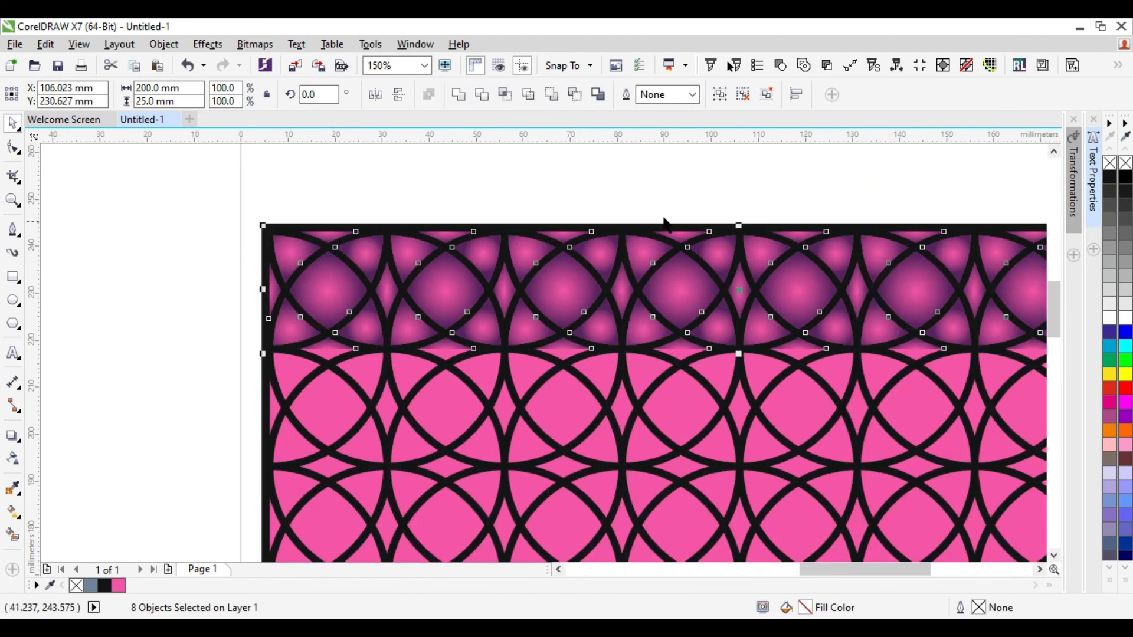
{"action": "left_click_drag", "start_coordinate": [739, 225], "coordinate": [761, 354]}
{"action": "scroll", "coordinate": [599, 240], "scroll_direction": "down", "scroll_amount": 4}
{"action": "key", "text": "ctrl+r"}
{"action": "key", "text": "ctrl+r"}
{"action": "key", "text": "ctrl+r"}
{"action": "key", "text": "ctrl+r"}
{"action": "key", "text": "ctrl+r"}
{"action": "scroll", "coordinate": [593, 519], "scroll_direction": "up", "scroll_amount": 4}
{"action": "left_click", "coordinate": [577, 470]}
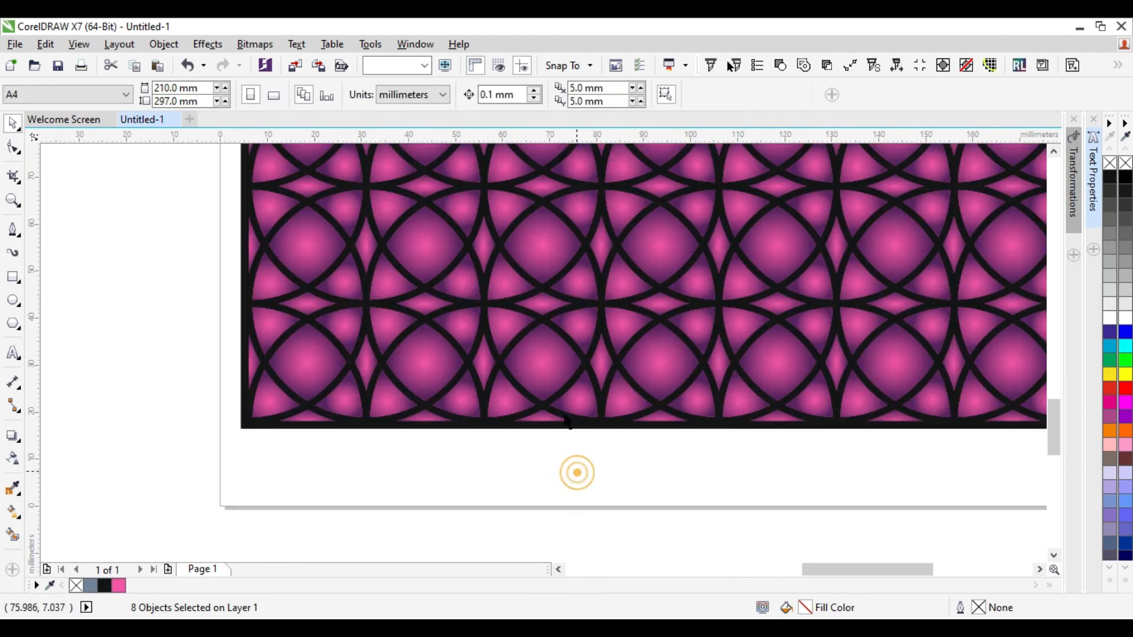
Recolour the black interlaced circle lattice with the document's pink fill (#F556A8)
{"action": "left_click", "coordinate": [534, 406]}
{"action": "left_click", "coordinate": [118, 586]}
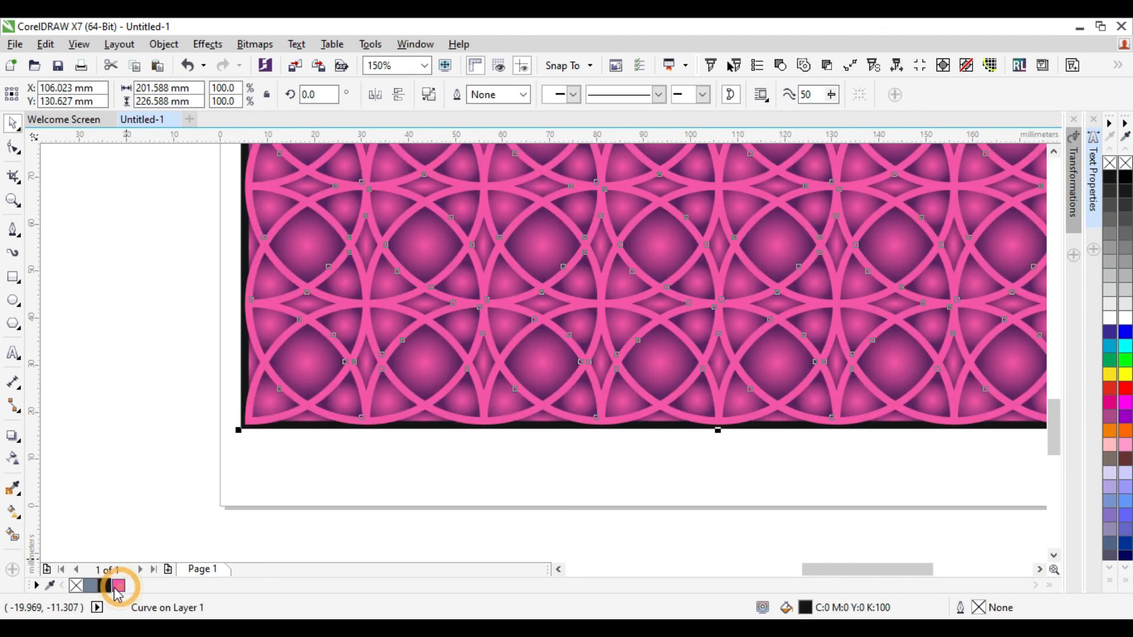
{"action": "scroll", "coordinate": [538, 397], "scroll_direction": "down", "scroll_amount": 4}
{"action": "left_click", "coordinate": [793, 306]}
{"action": "left_click_drag", "start_coordinate": [646, 181], "coordinate": [221, 515]}
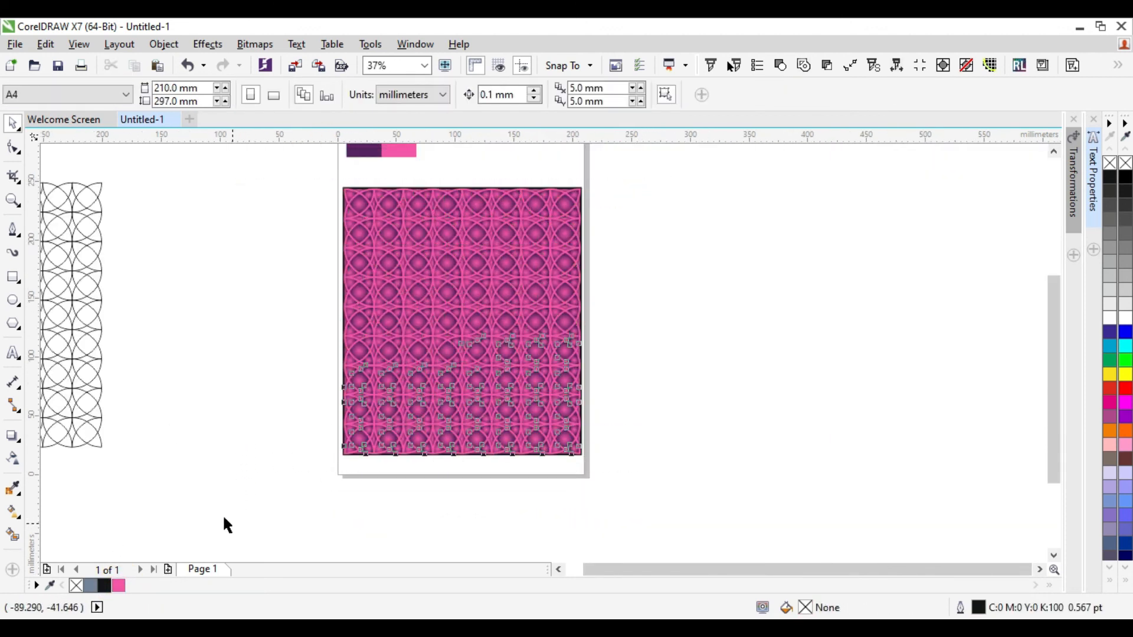
Change the outline of the frame's background rectangle from black to pink (#F556A8)
{"action": "left_click", "coordinate": [642, 151]}
{"action": "scroll", "coordinate": [576, 190], "scroll_direction": "up", "scroll_amount": 2}
{"action": "left_click", "coordinate": [574, 181]}
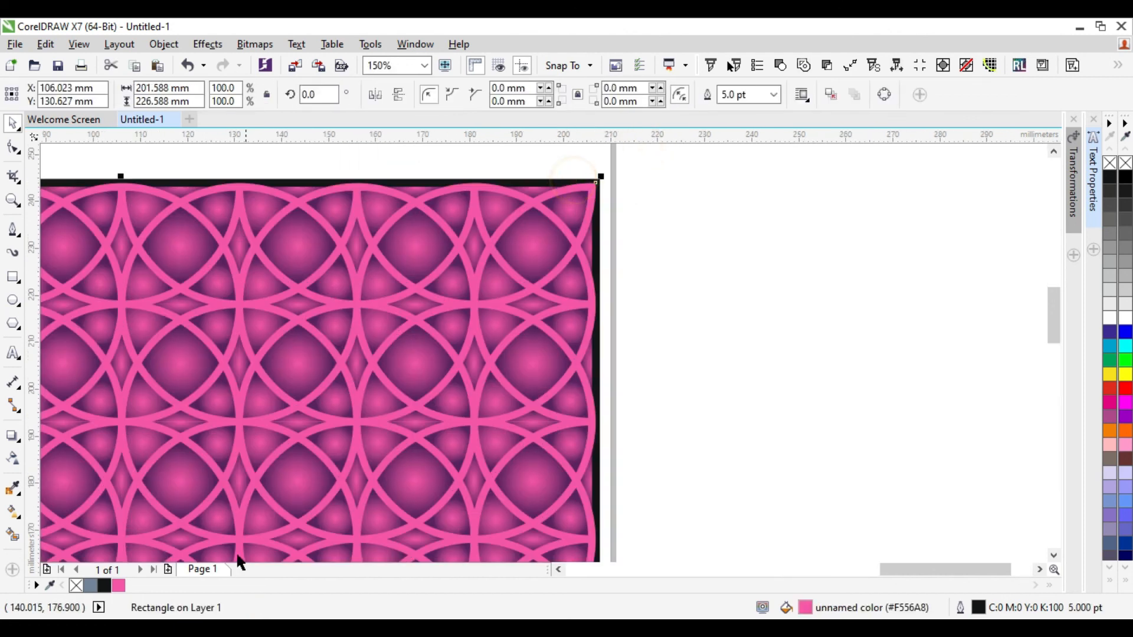
{"action": "right_click", "coordinate": [120, 587]}
{"action": "scroll", "coordinate": [731, 288], "scroll_direction": "down", "scroll_amount": 3}
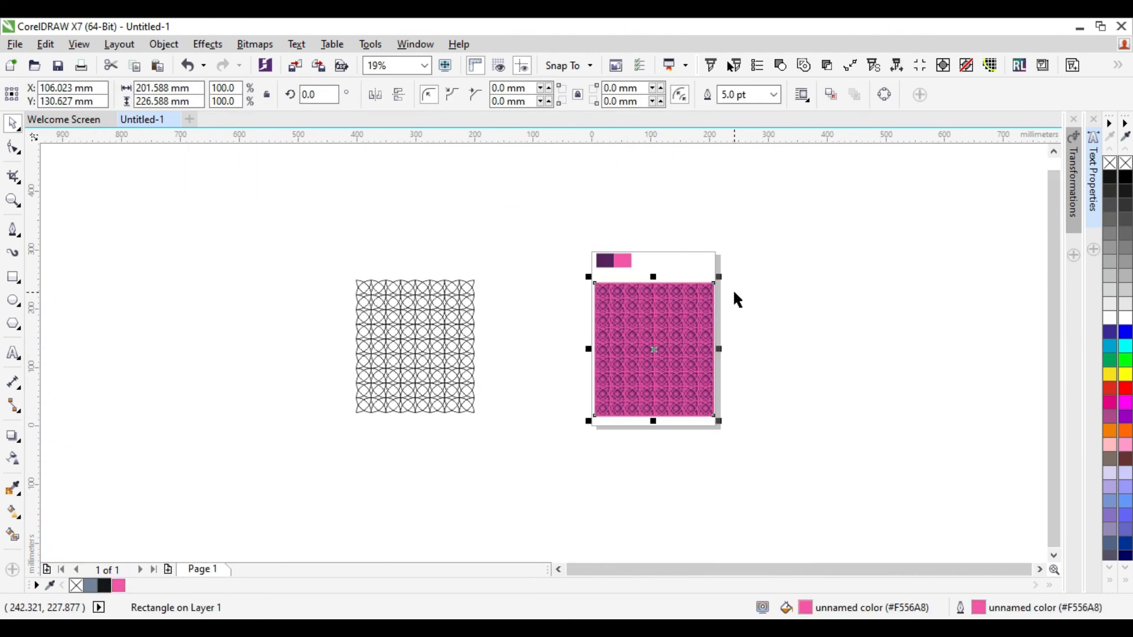
Select the whole framed pattern, fit it to the view and inspect it in a full-screen preview
{"action": "left_click", "coordinate": [739, 269]}
{"action": "left_click_drag", "start_coordinate": [739, 268], "coordinate": [456, 491]}
{"action": "key", "text": "shift+F2"}
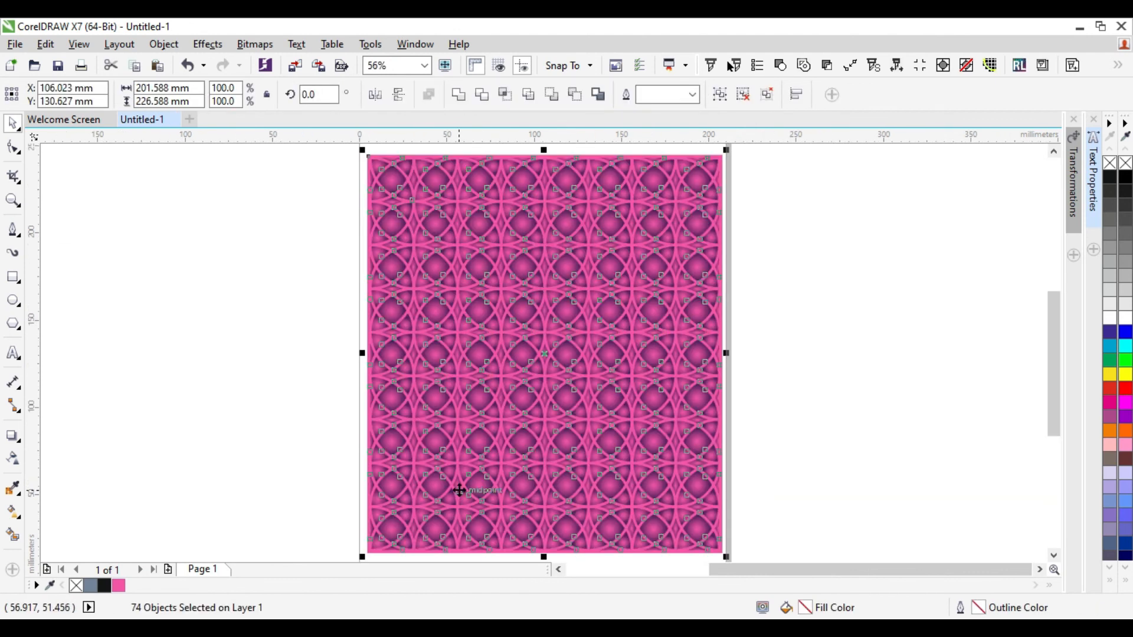
{"action": "key", "text": "F9"}
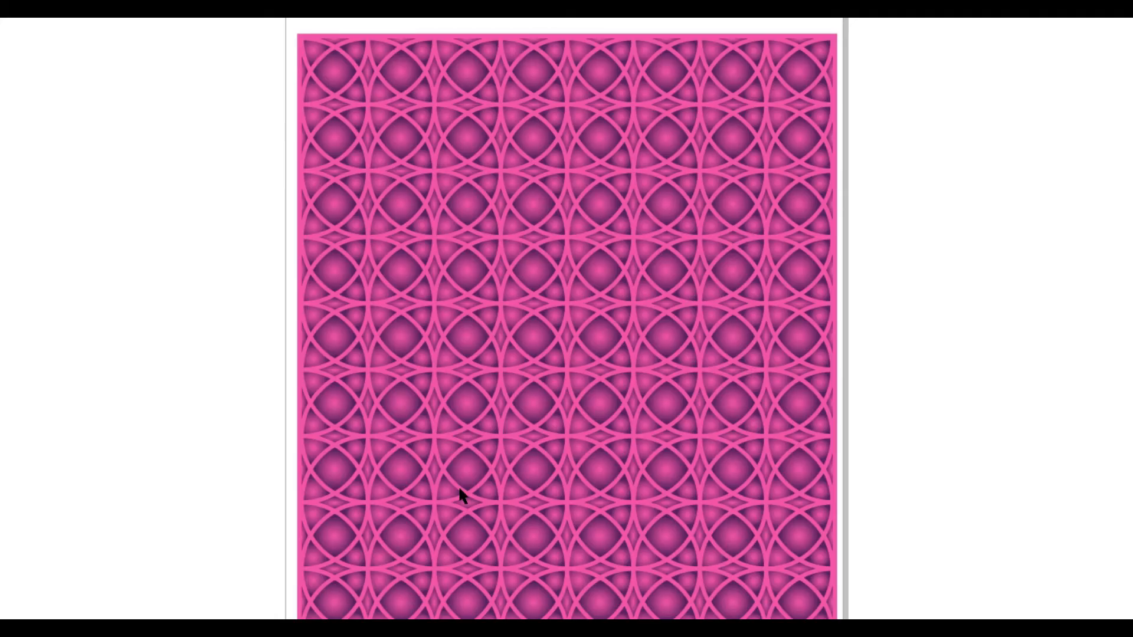